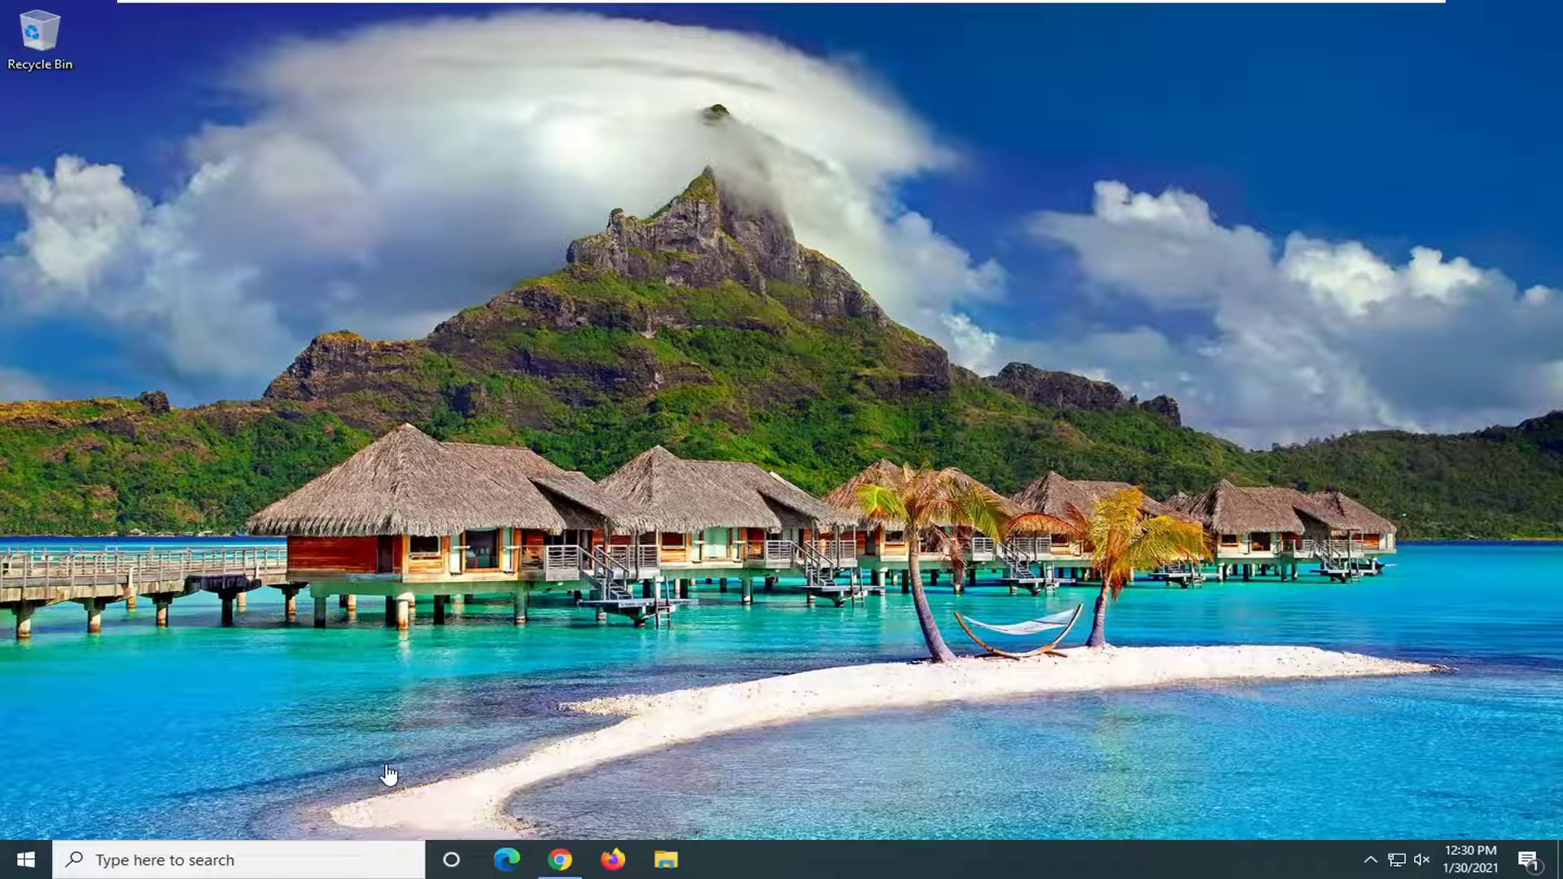
Open the Start menu and view the Camera and Calendar app options, then dismiss them
click(27, 860)
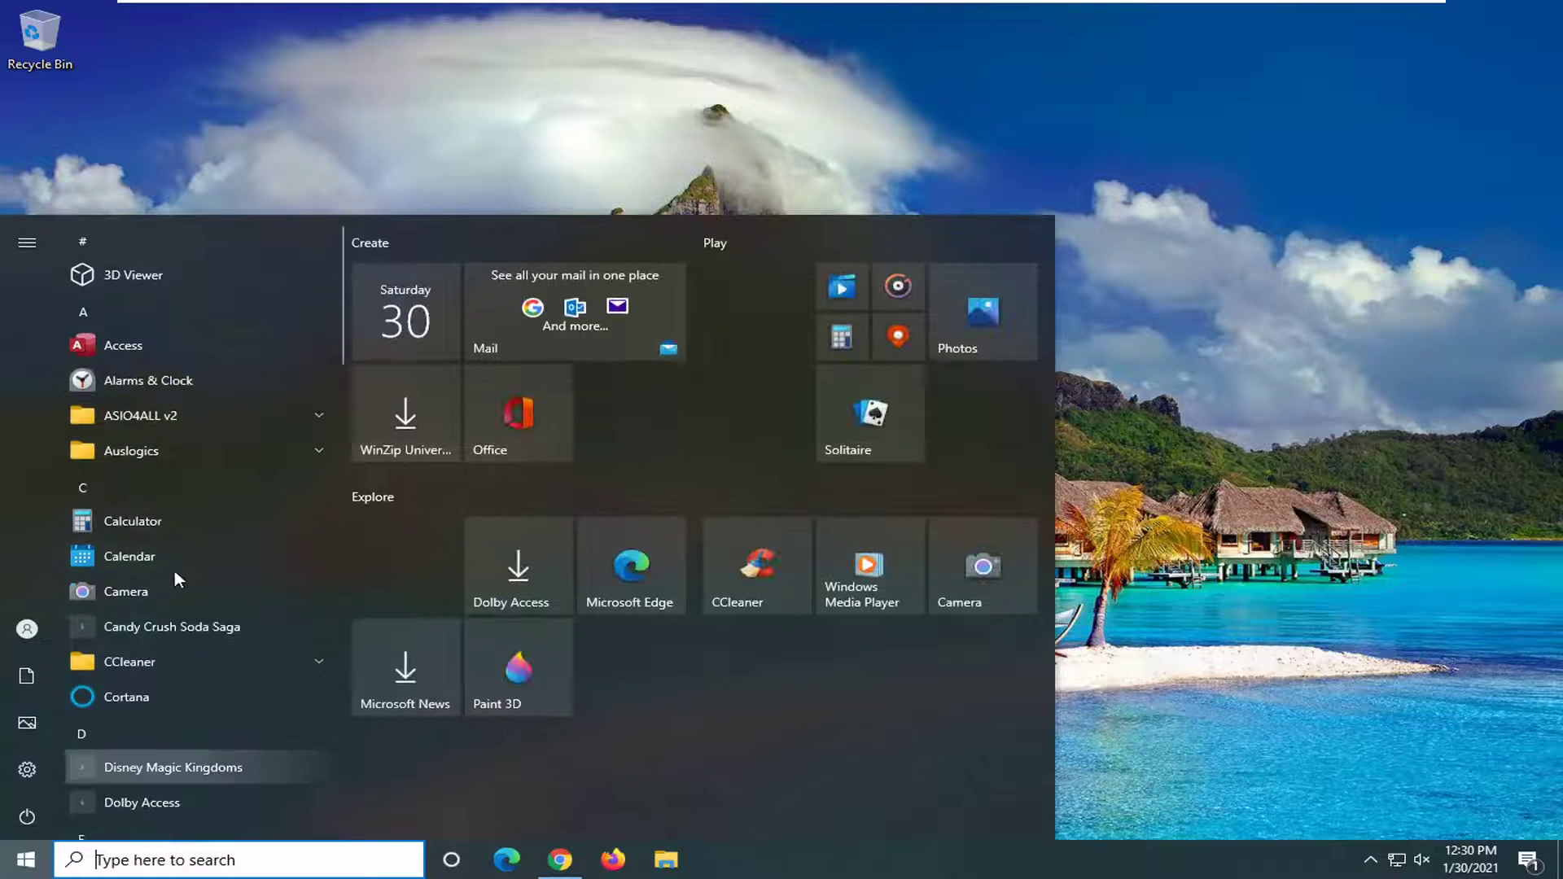
right_click(113, 589)
click(129, 550)
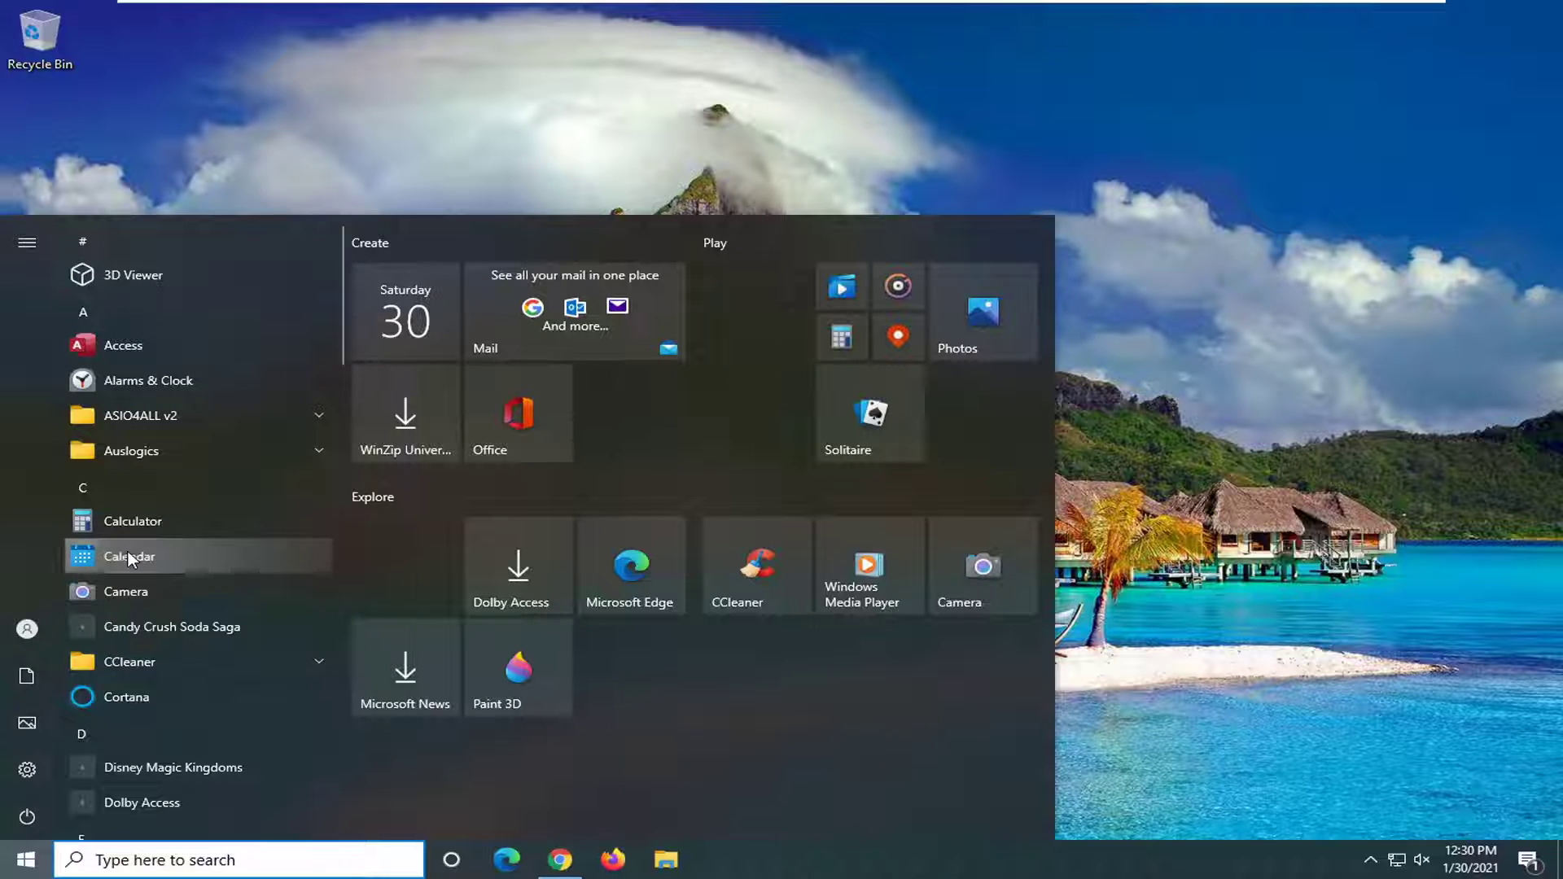
right_click(129, 552)
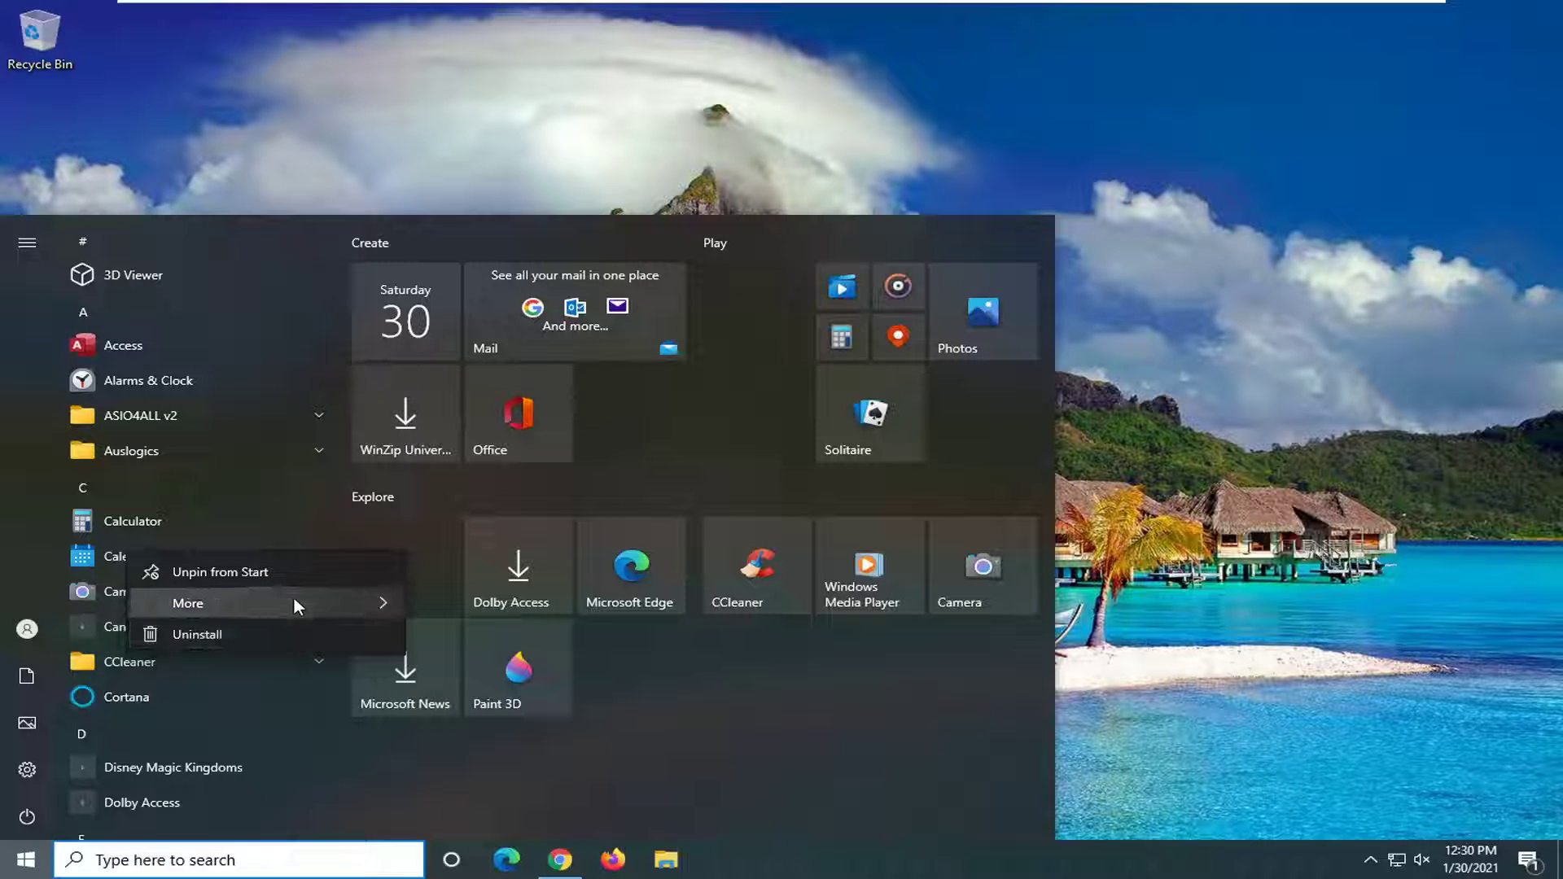
mouse_move(293, 595)
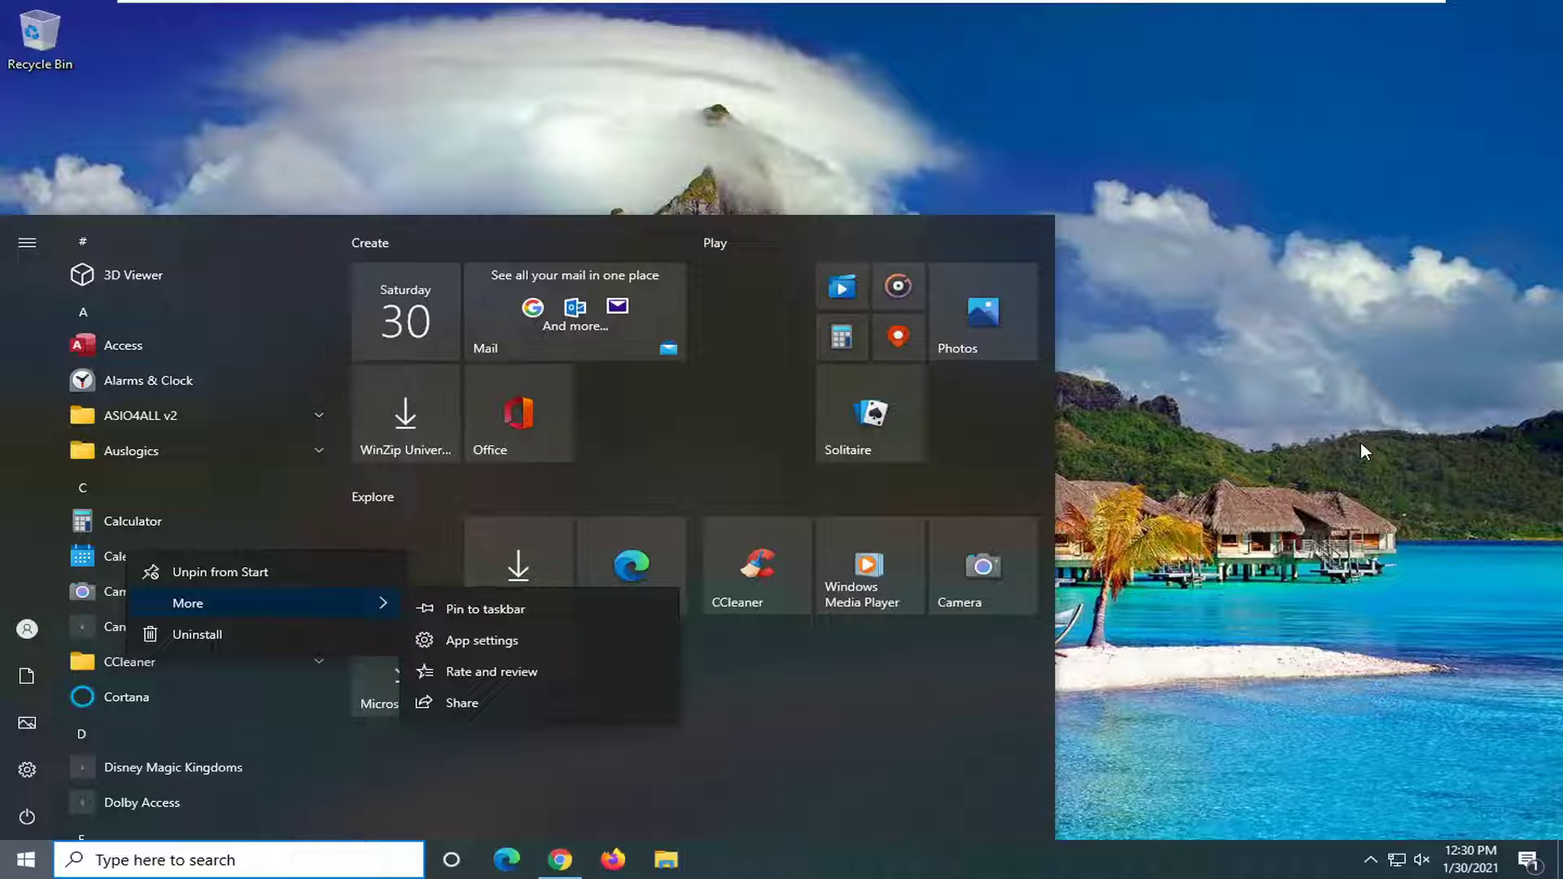
click(1333, 403)
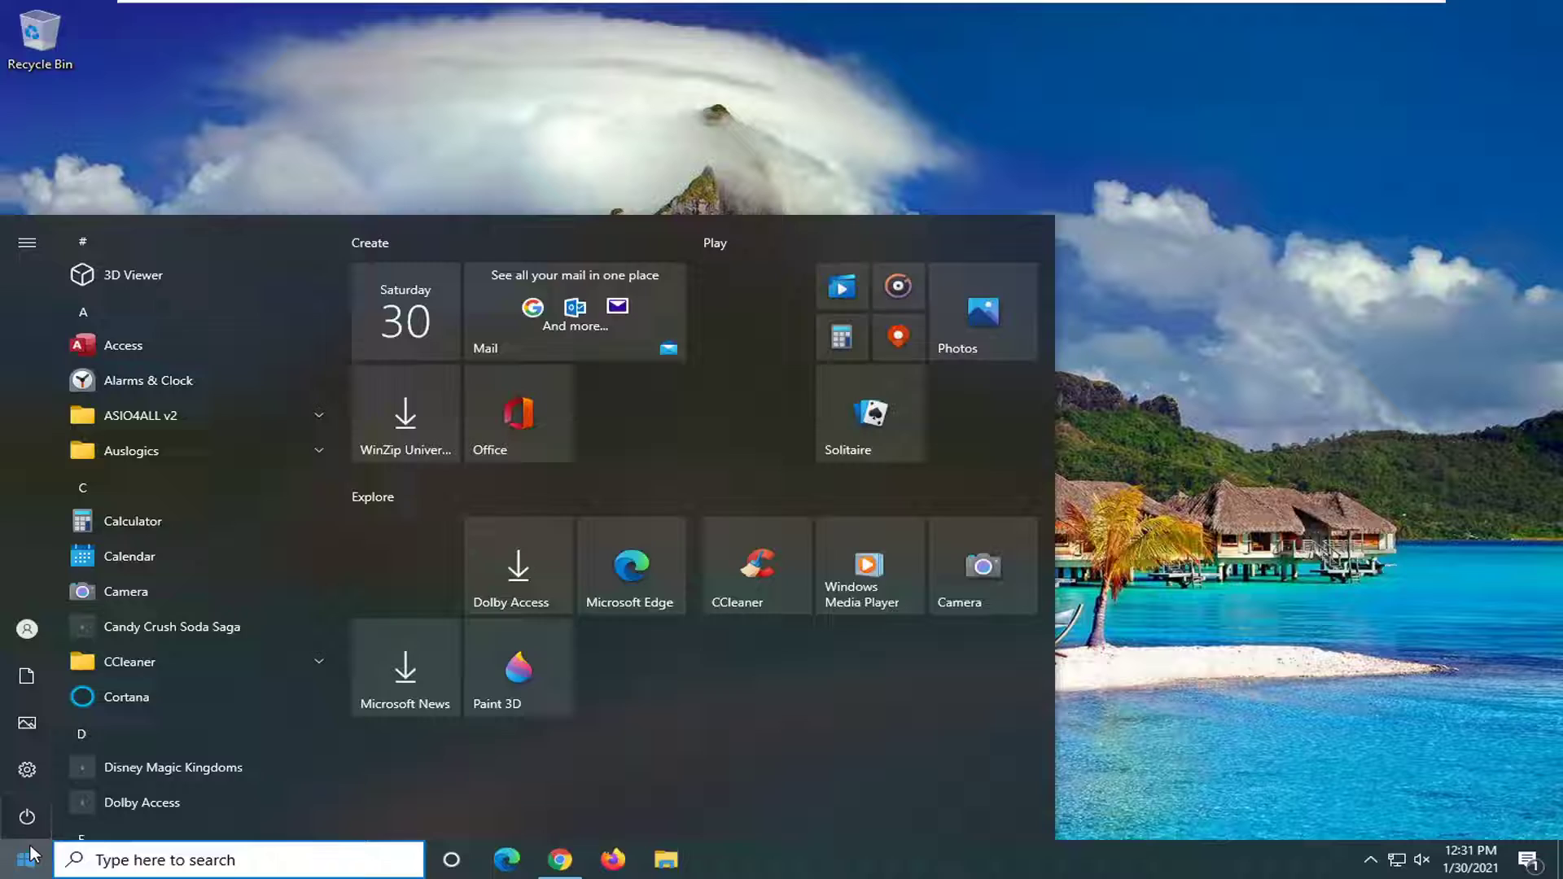
Search Start for 'regedit' and run Registry Editor as administrator
click(26, 859)
click(26, 860)
text(regedit)
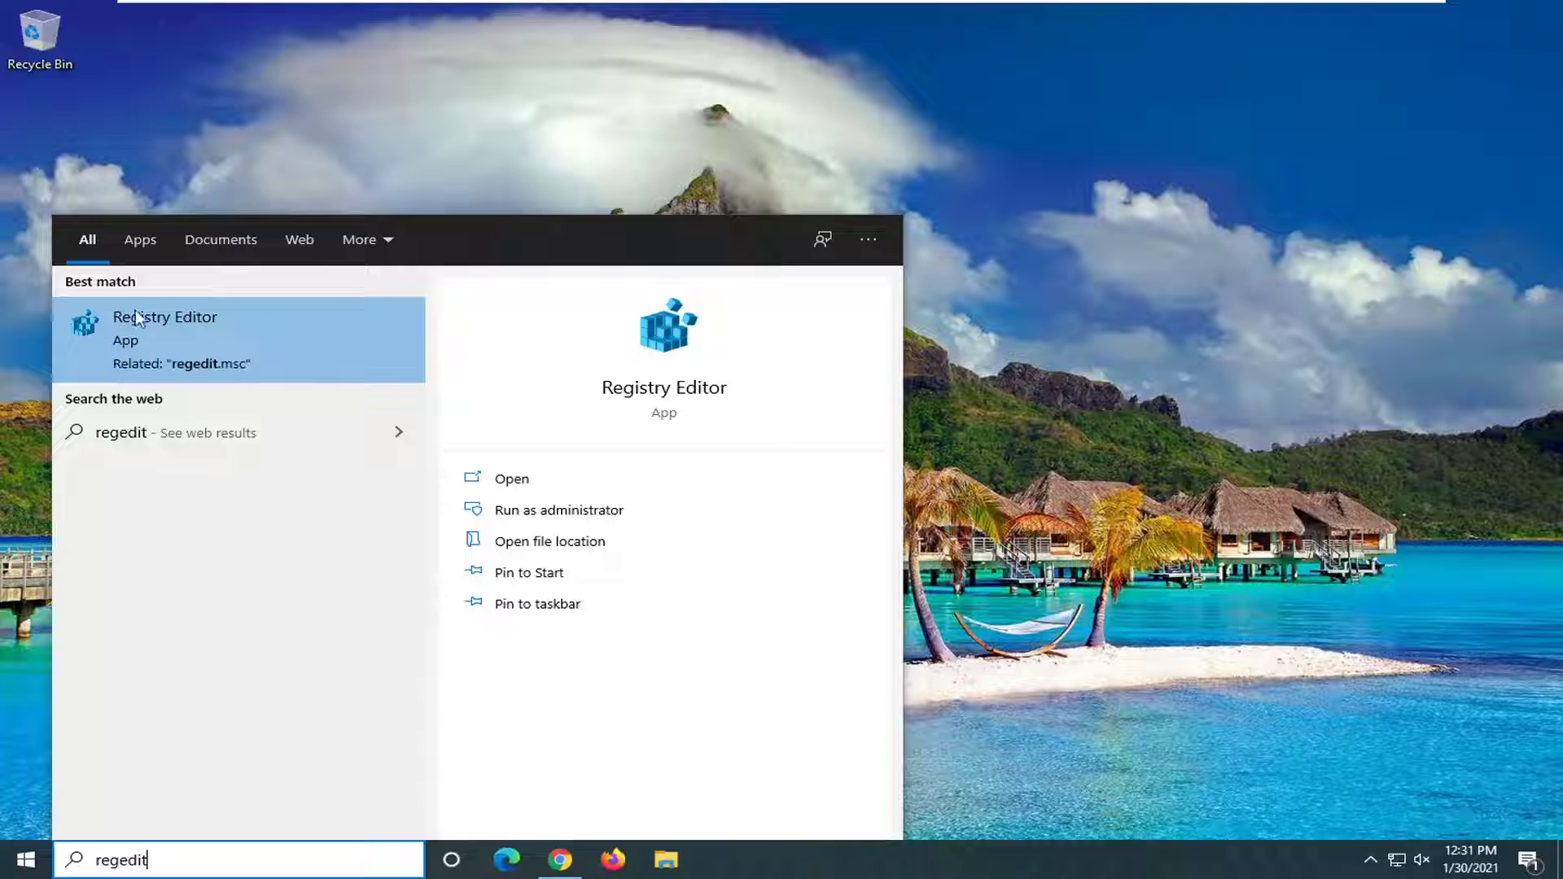
right_click(157, 325)
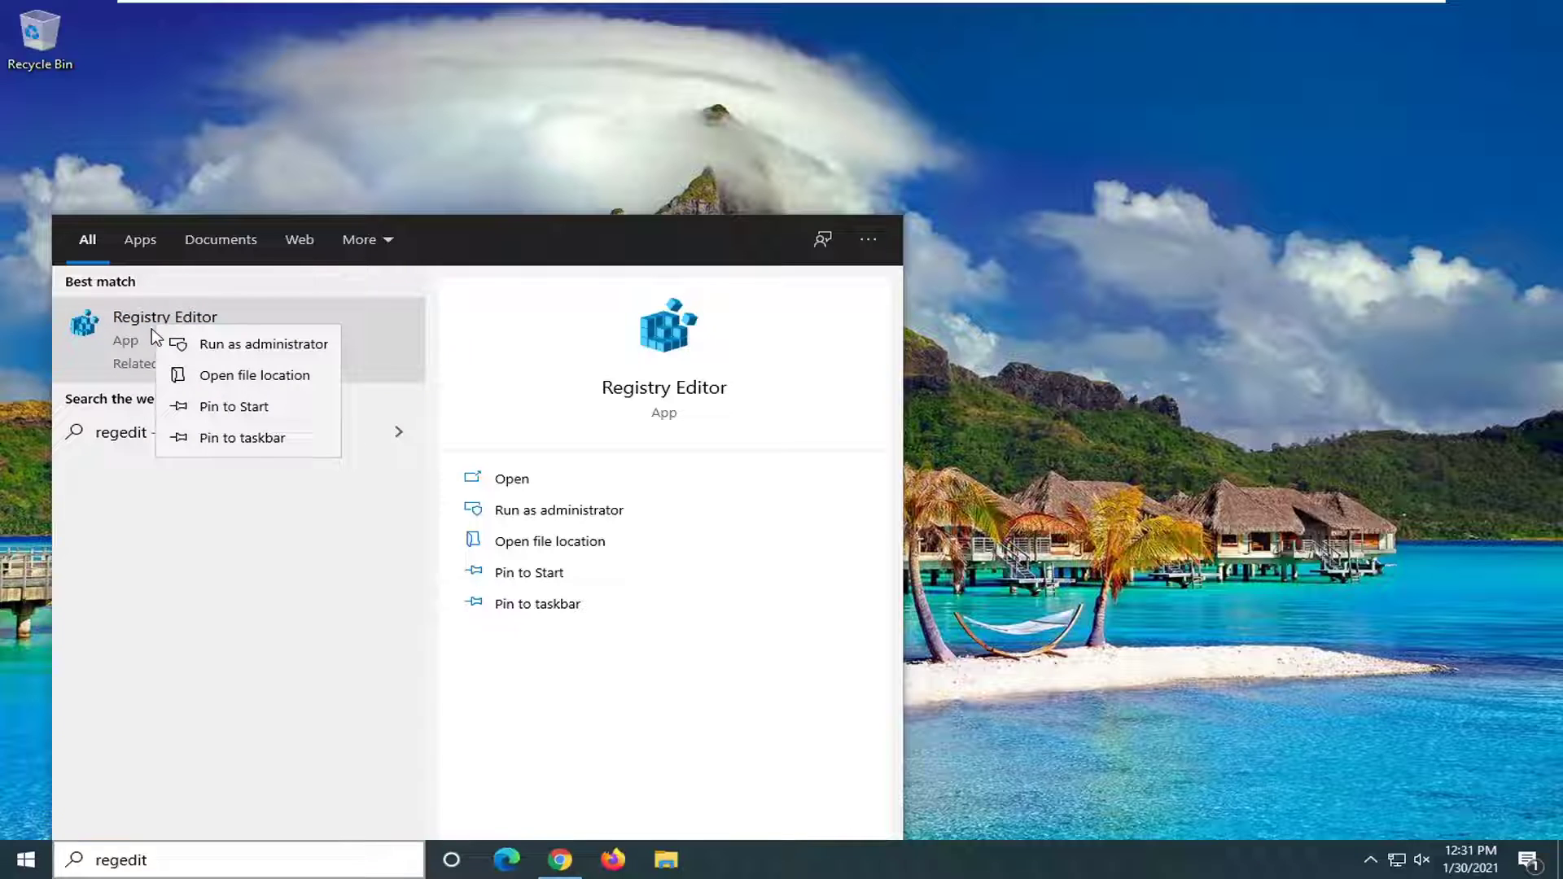
click(248, 348)
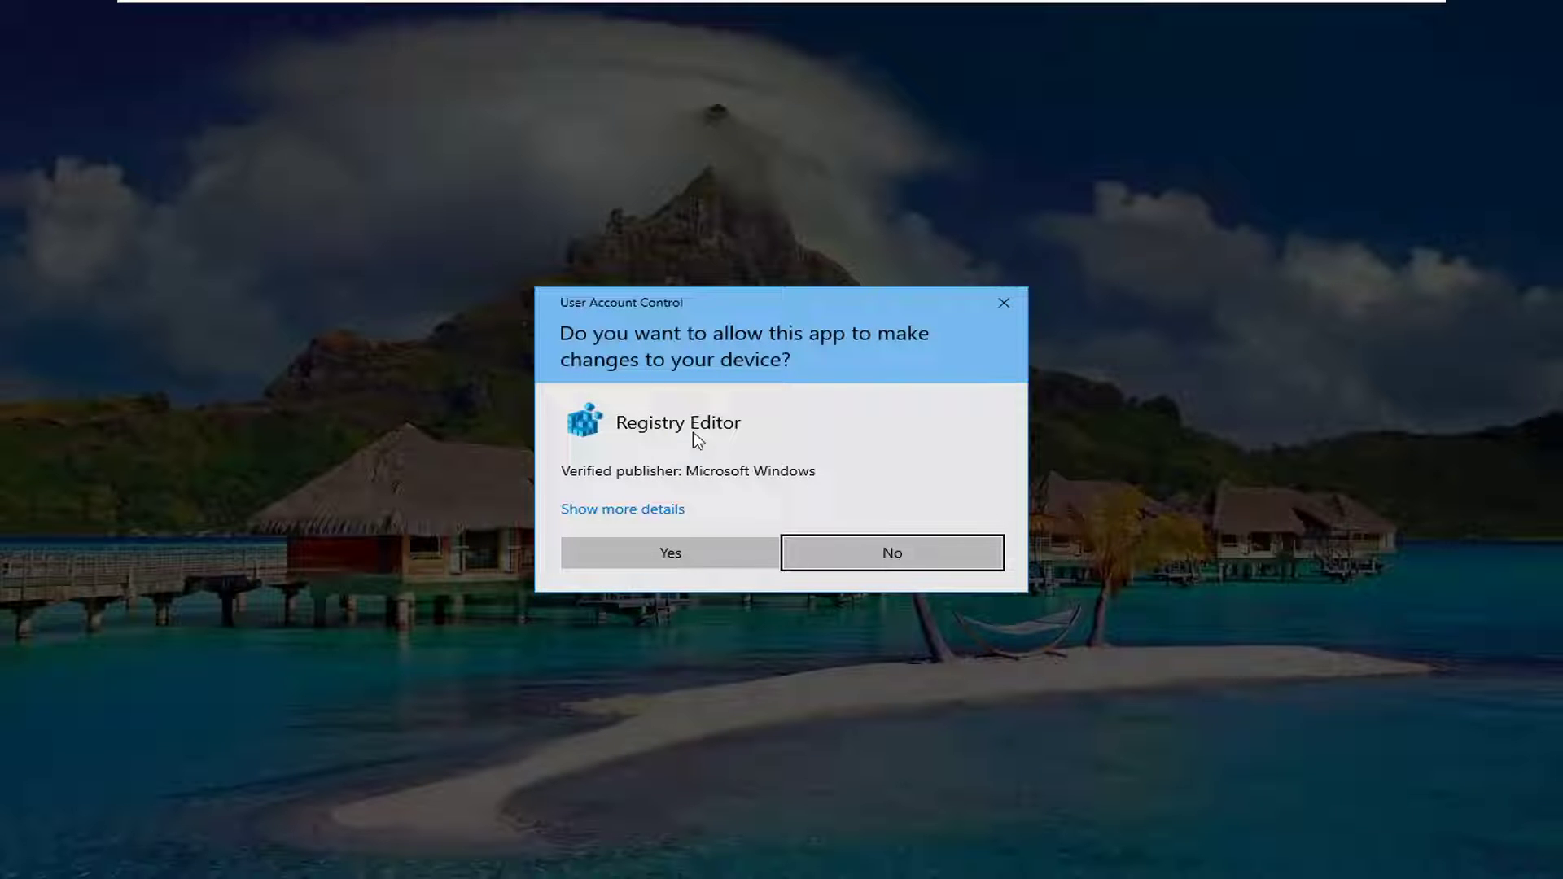
Approve the UAC prompt, then open and cancel the registry Export dialog
click(715, 563)
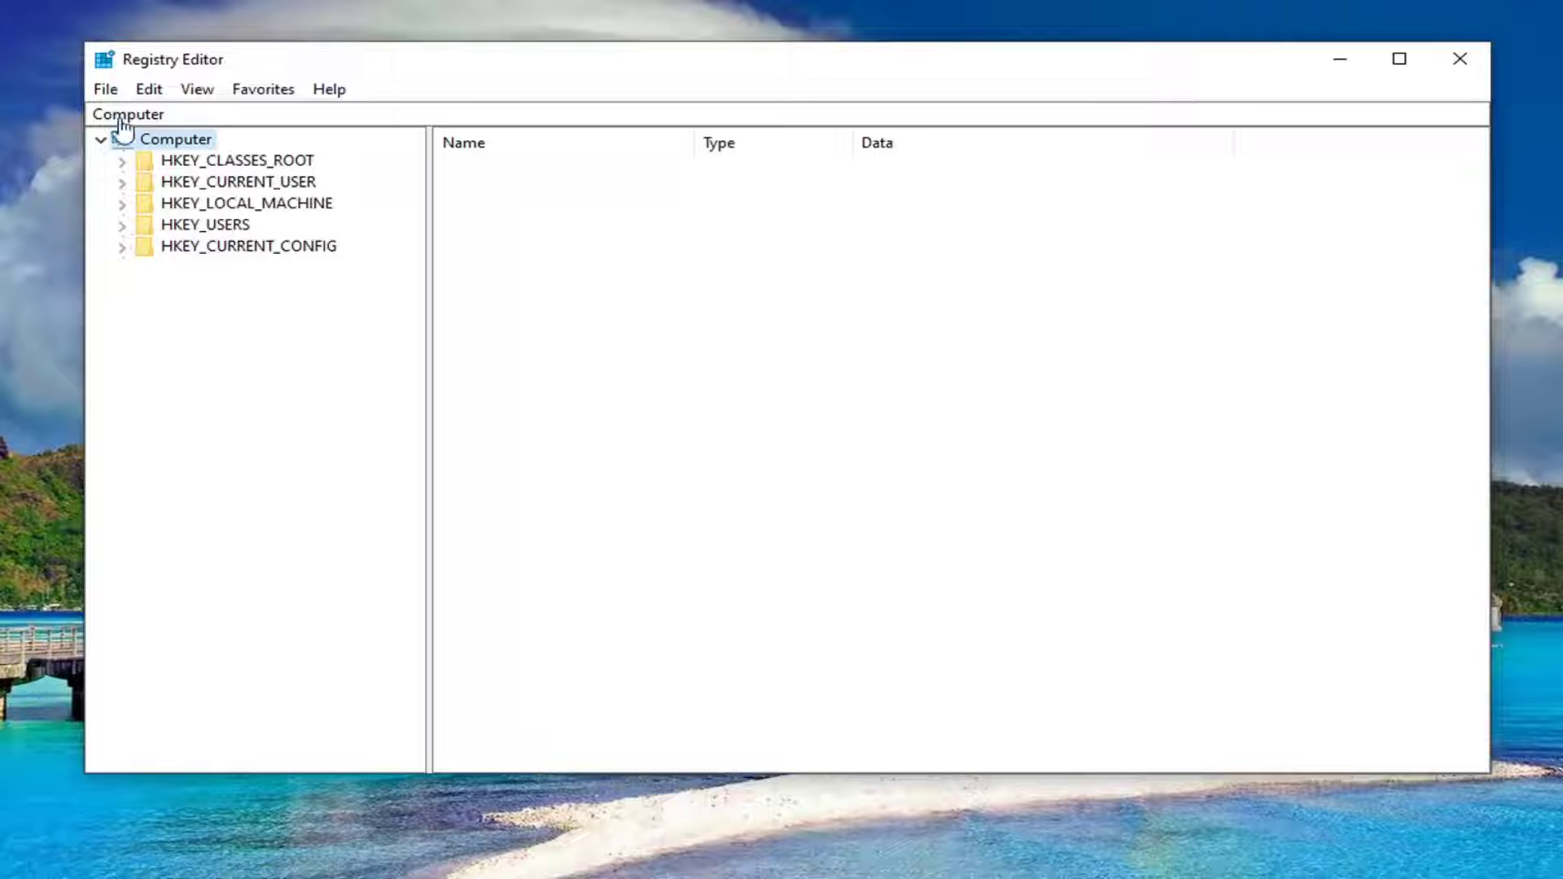
click(106, 89)
click(154, 143)
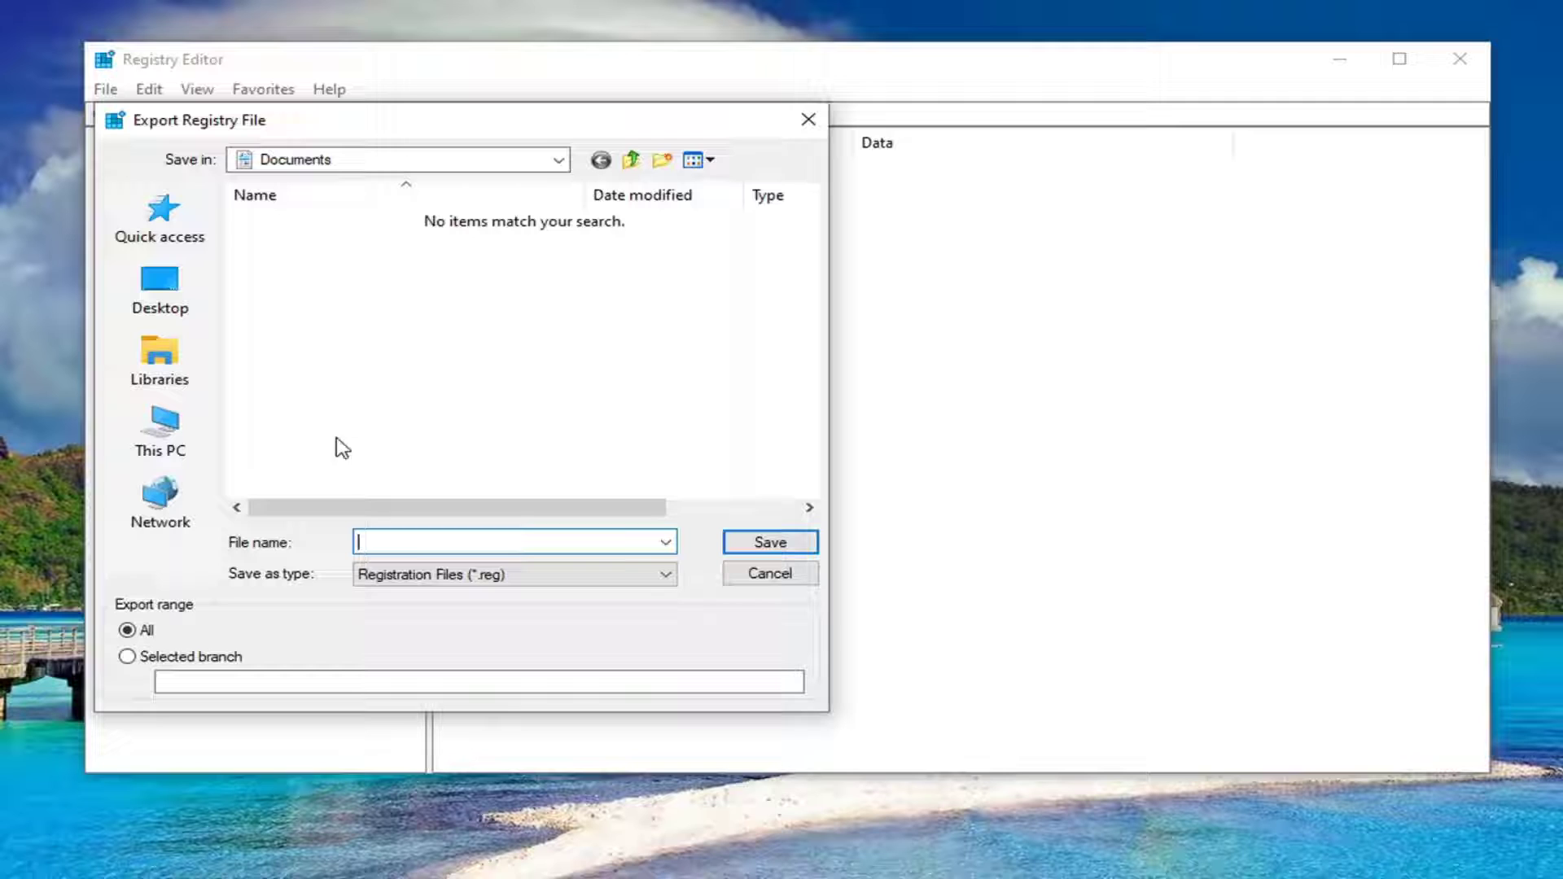
click(757, 577)
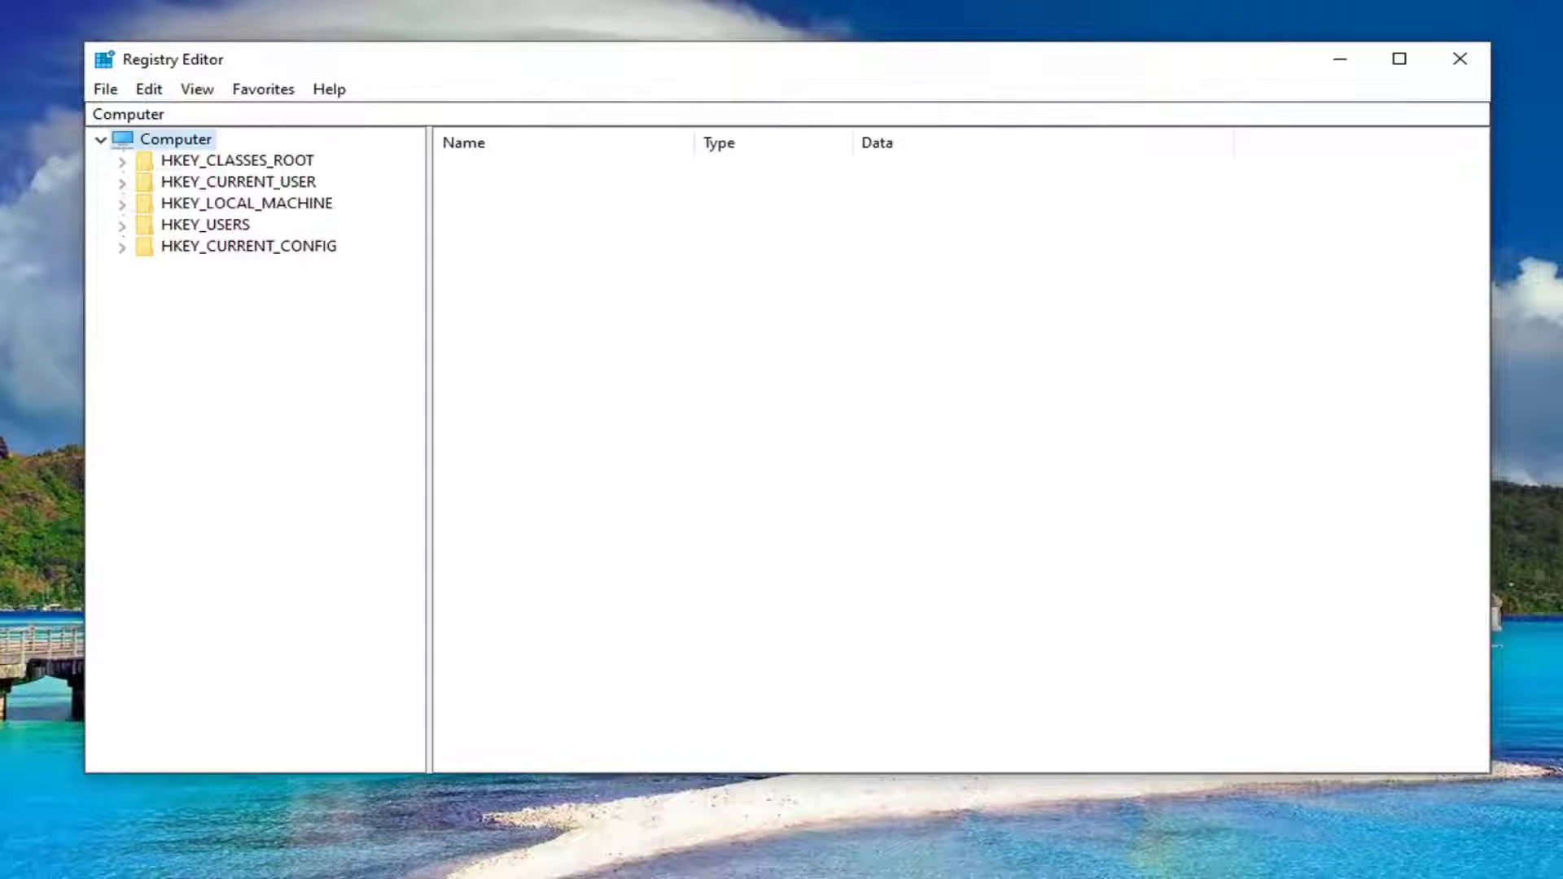
Open the registry Import dialog and cancel it without importing anything
click(105, 89)
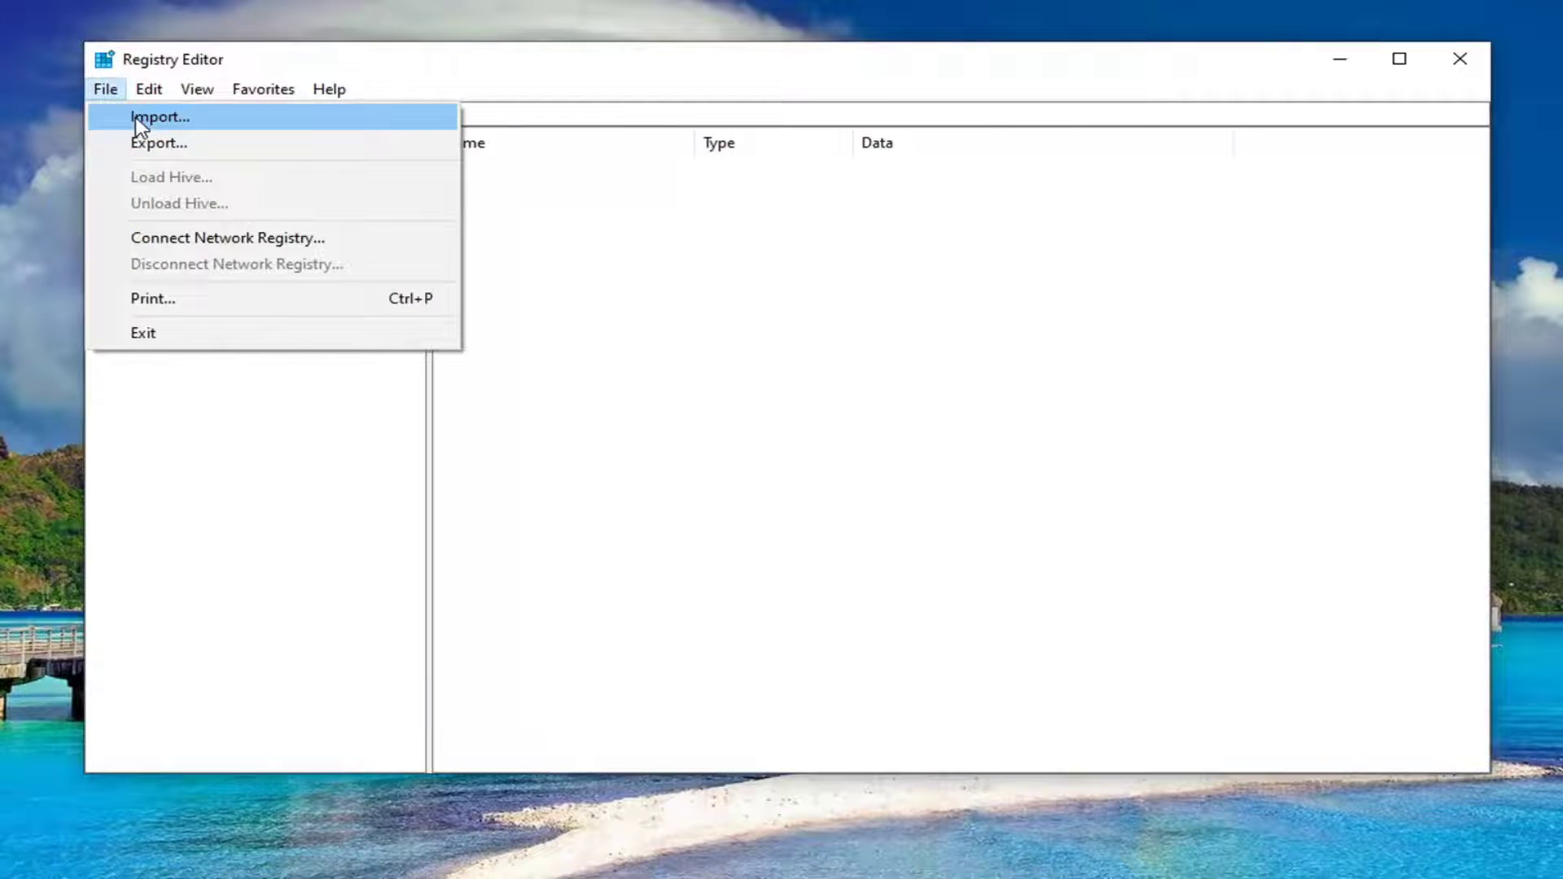
click(137, 116)
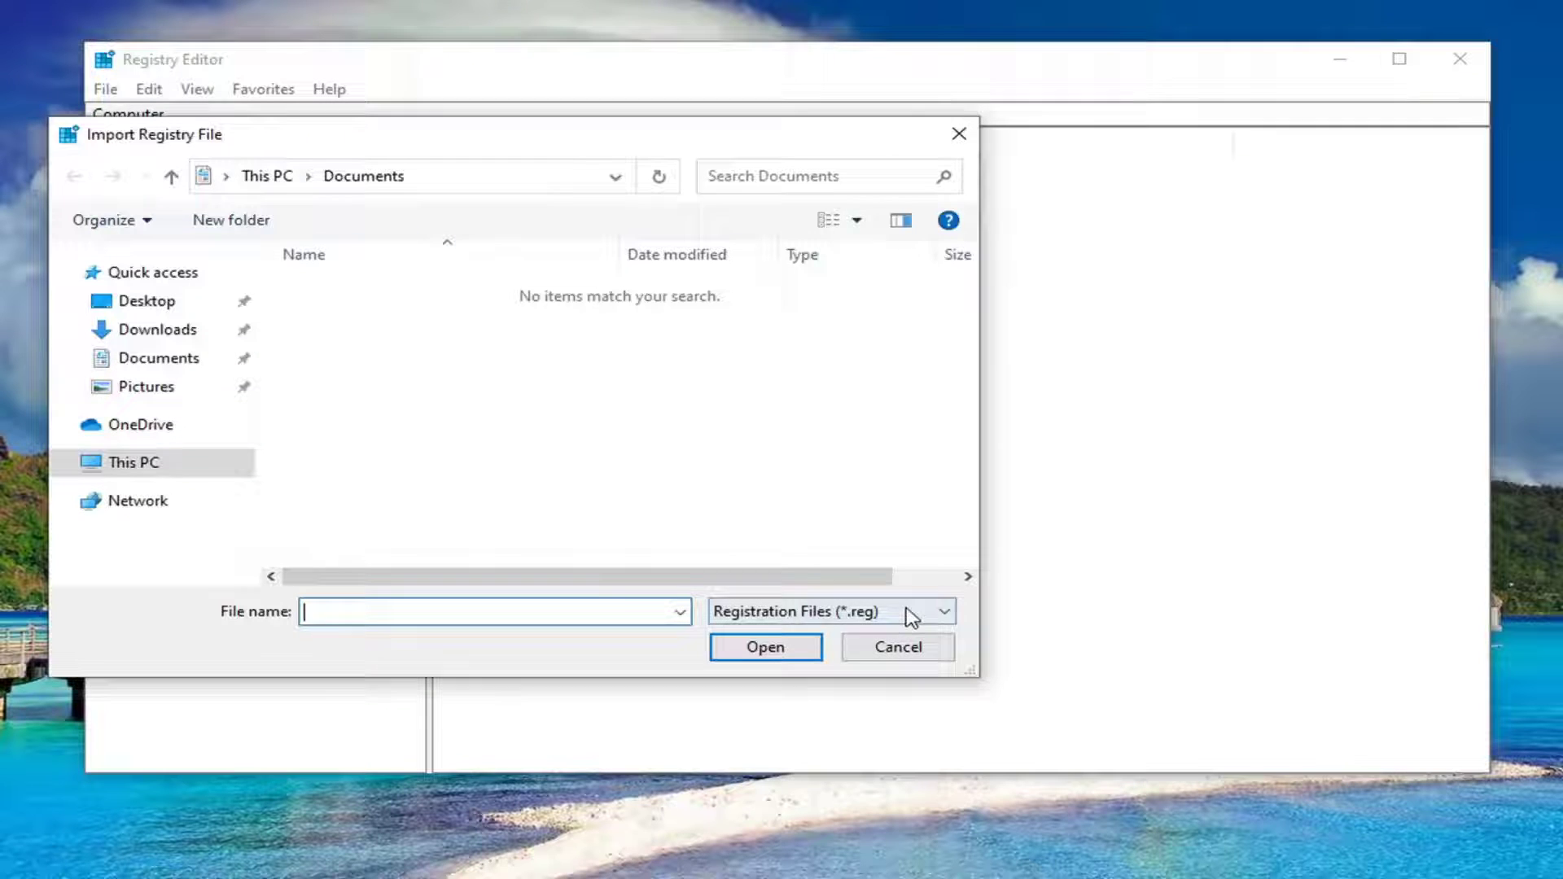
click(897, 650)
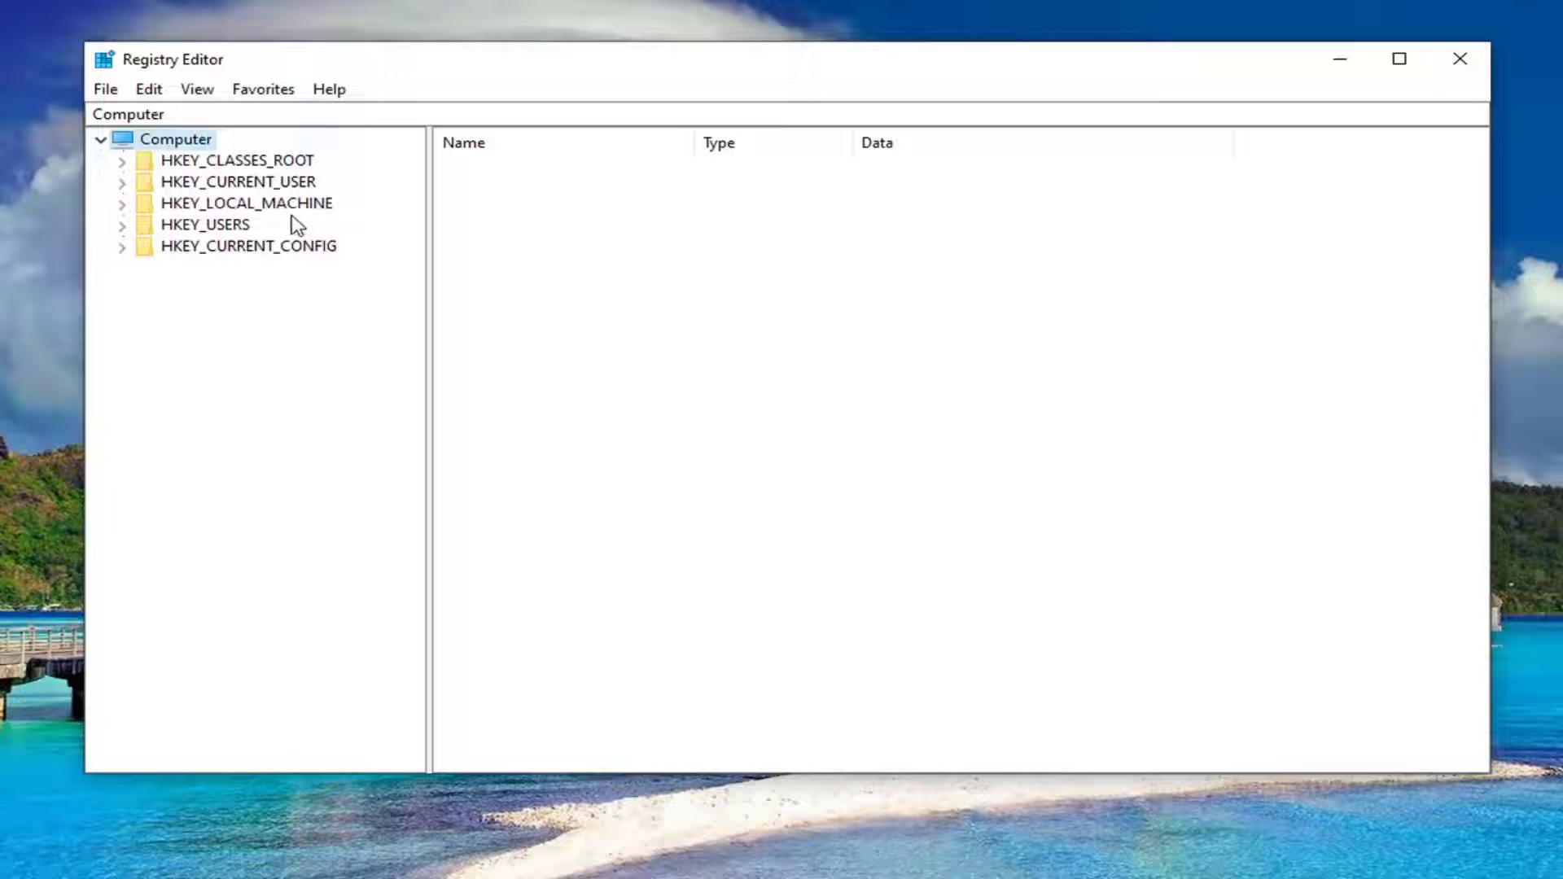
Expand HKEY_CURRENT_USER\SOFTWARE\Policies\Microsoft\Windows to list CloudContent, CurrentVersion and DataCollection
double_click(258, 183)
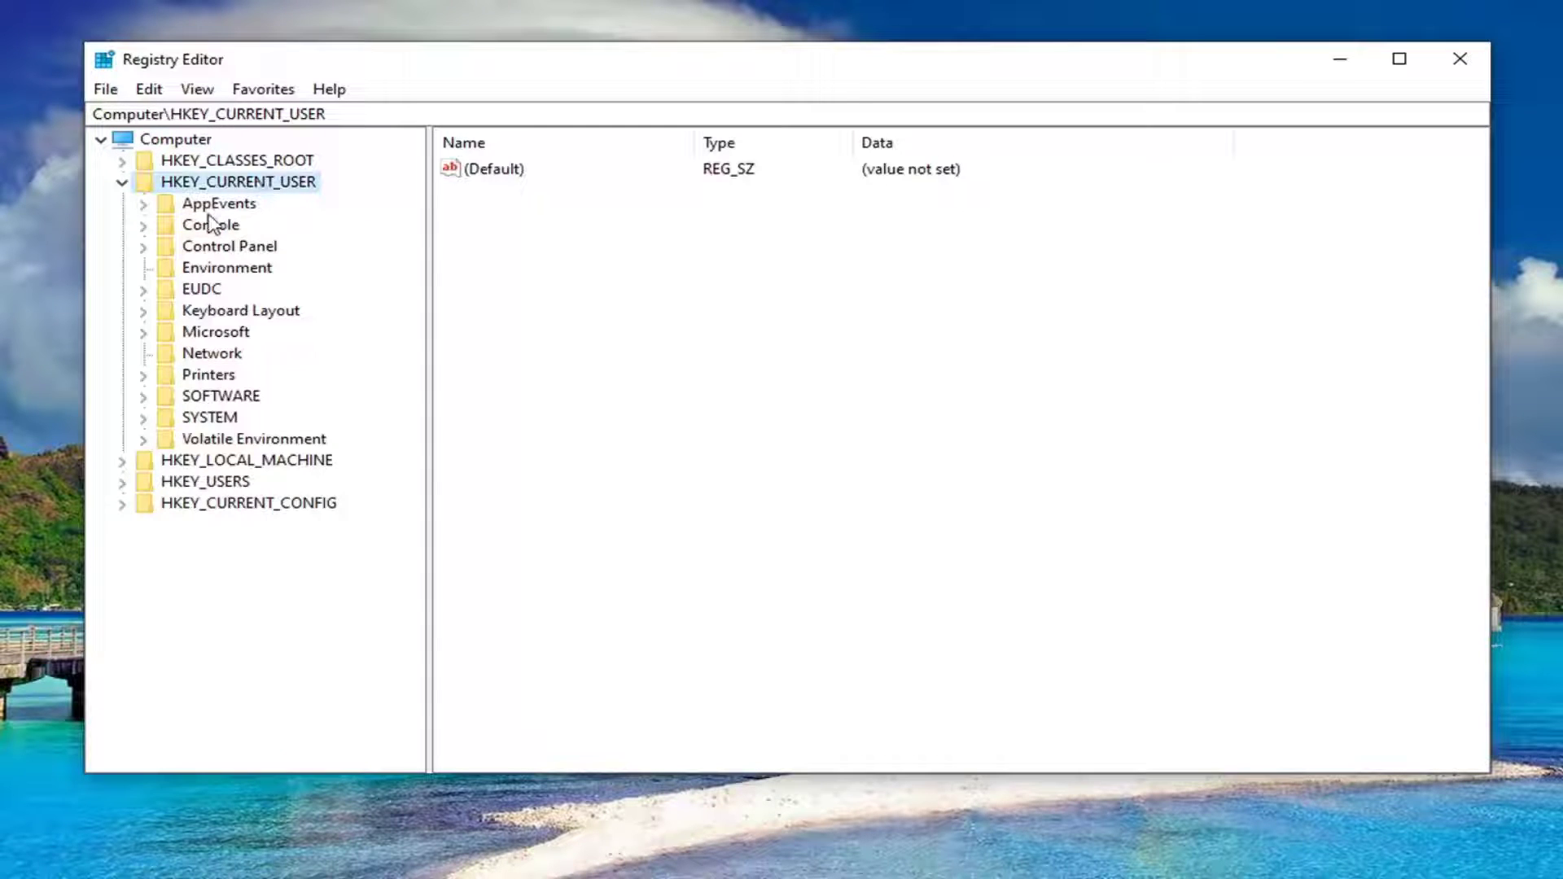
double_click(223, 398)
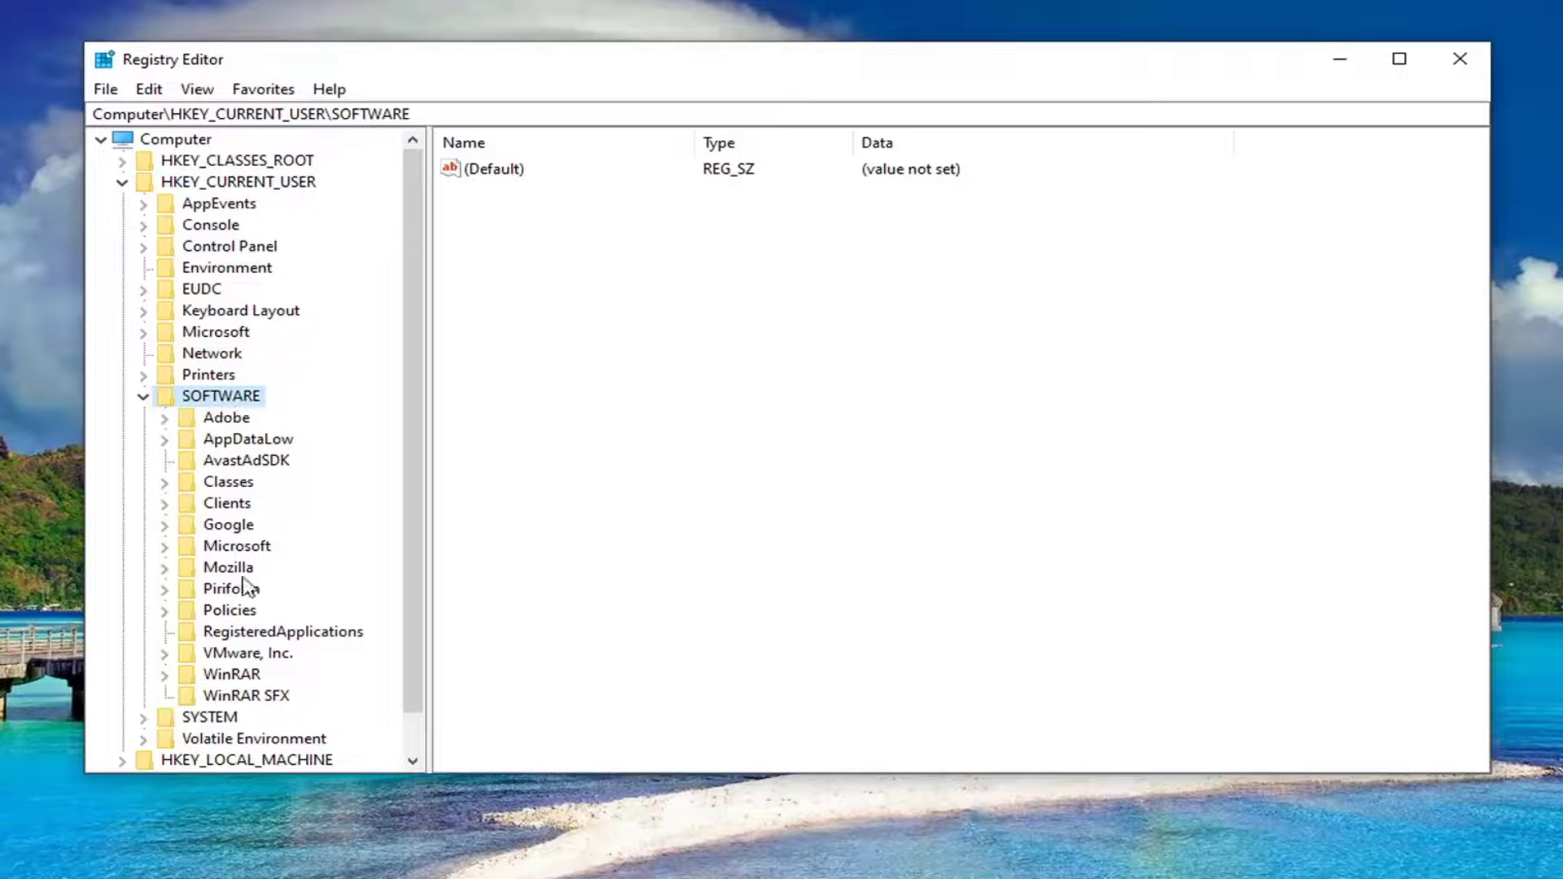
double_click(231, 612)
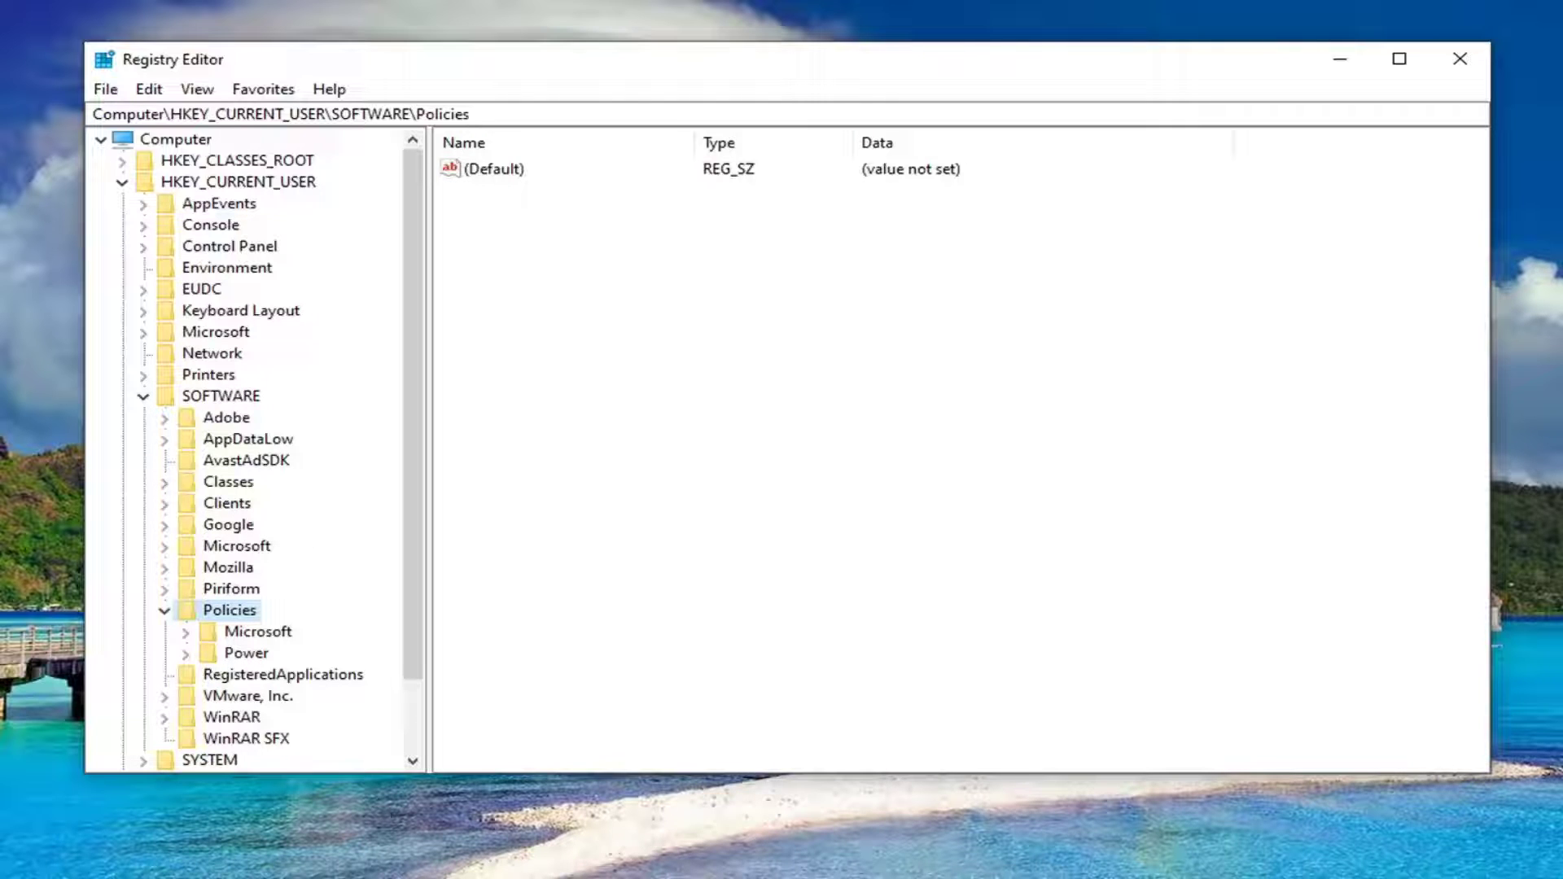
double_click(257, 632)
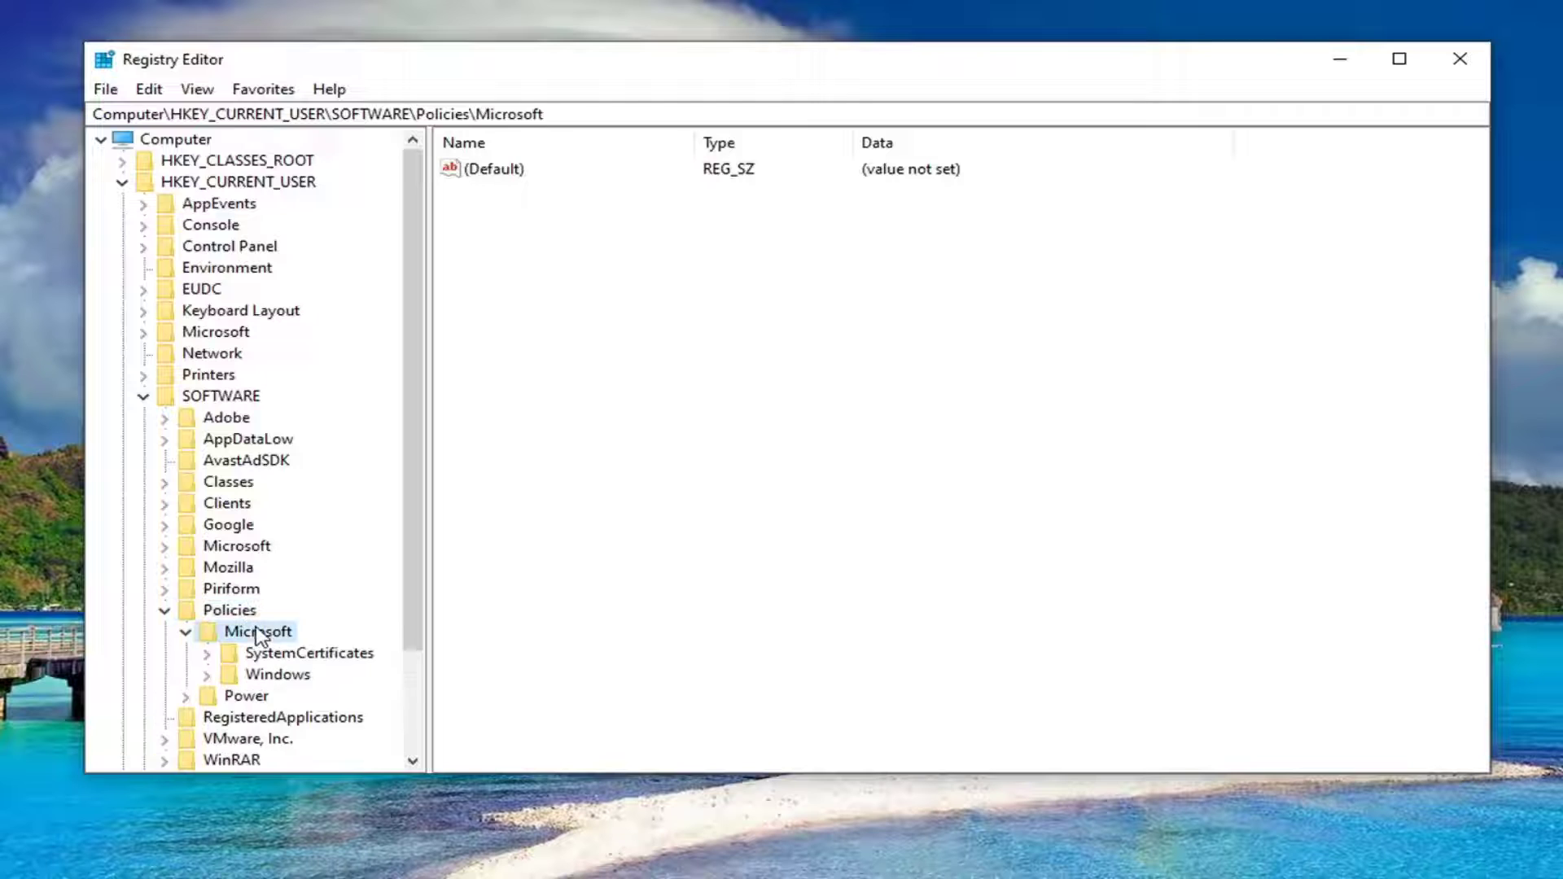
double_click(268, 675)
double_click(265, 547)
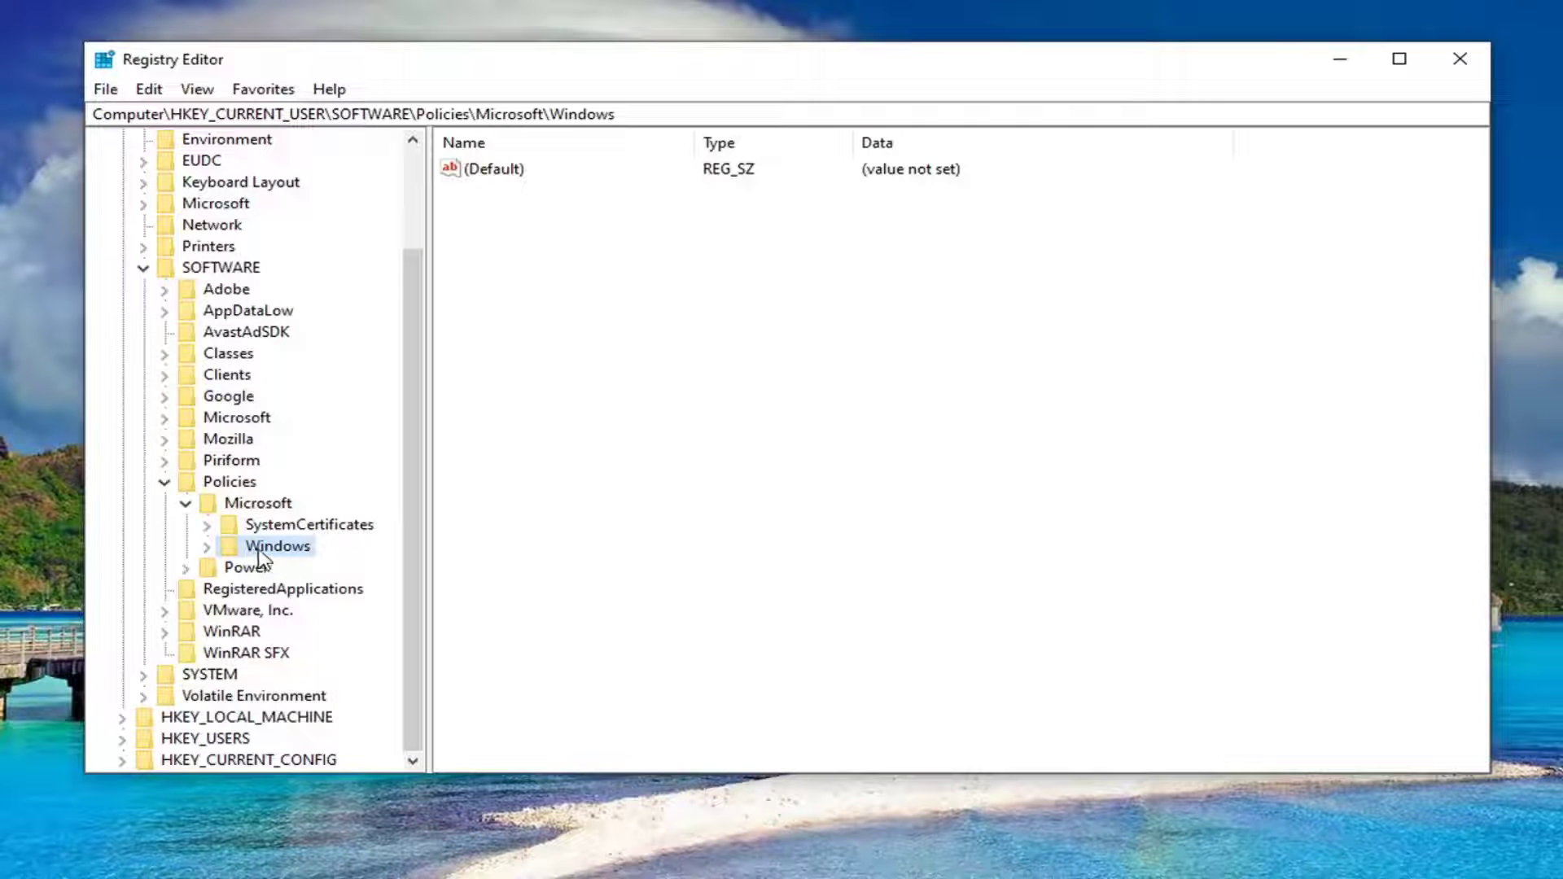
double_click(261, 554)
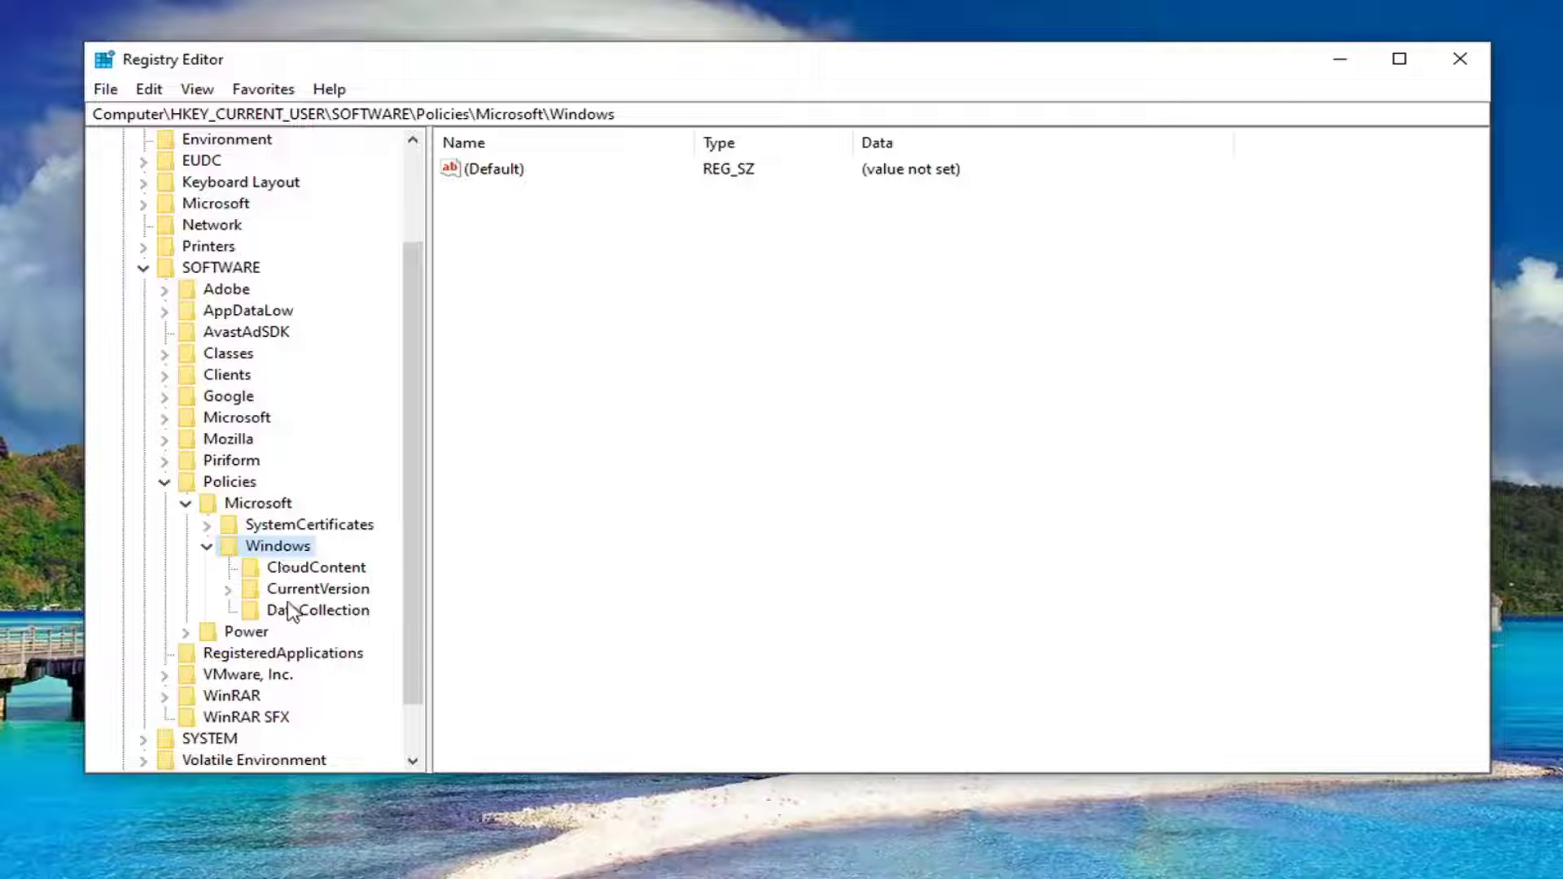
Create a new subkey under the Windows key and name it 'Explorer'
right_click(277, 552)
mouse_move(402, 592)
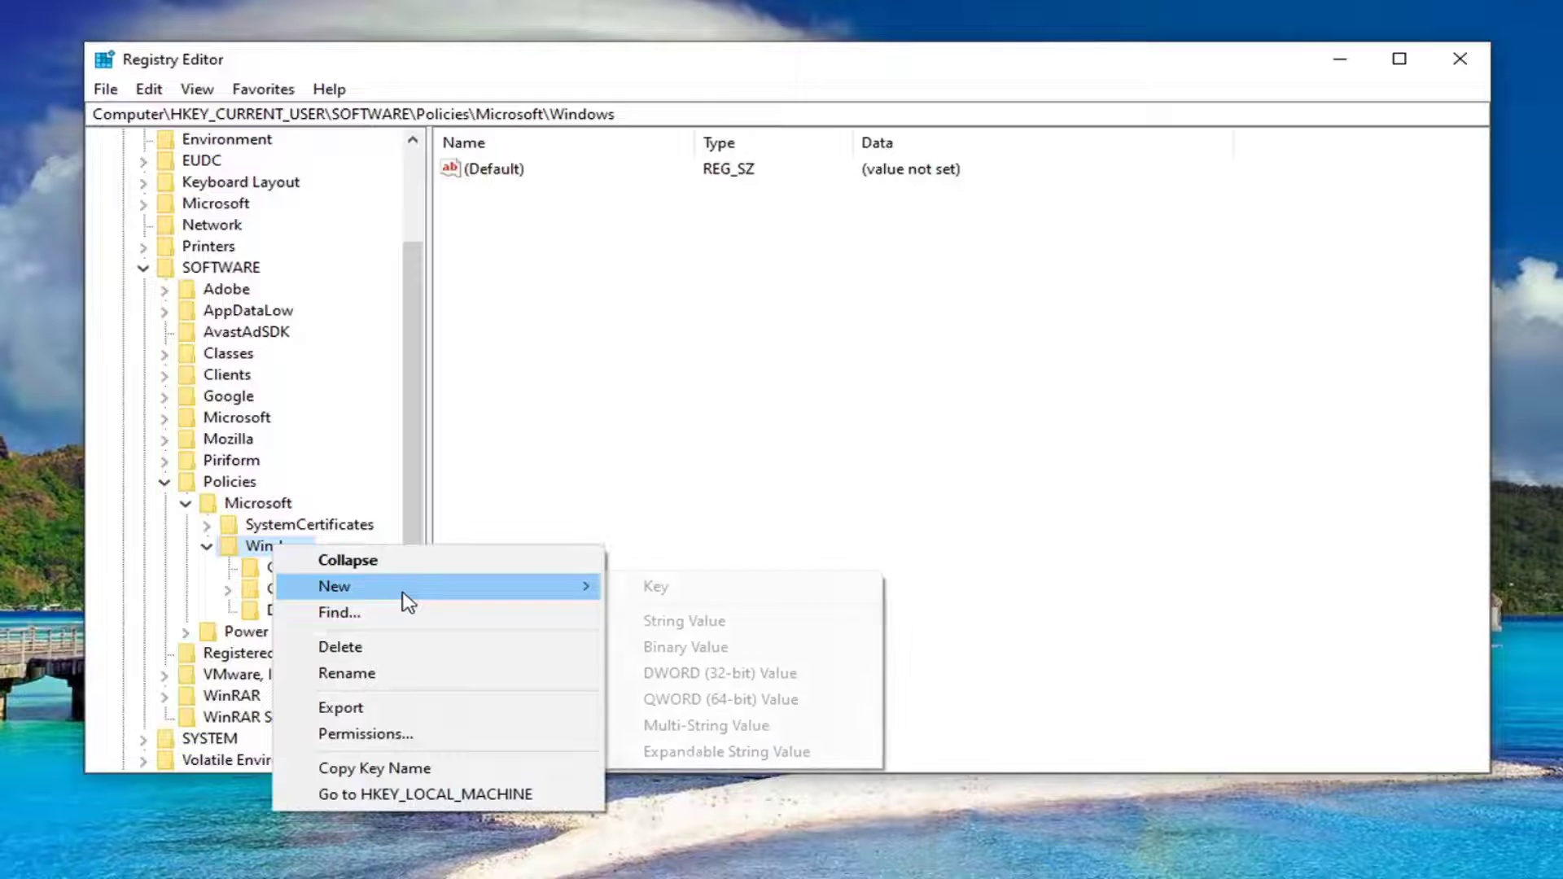
click(688, 596)
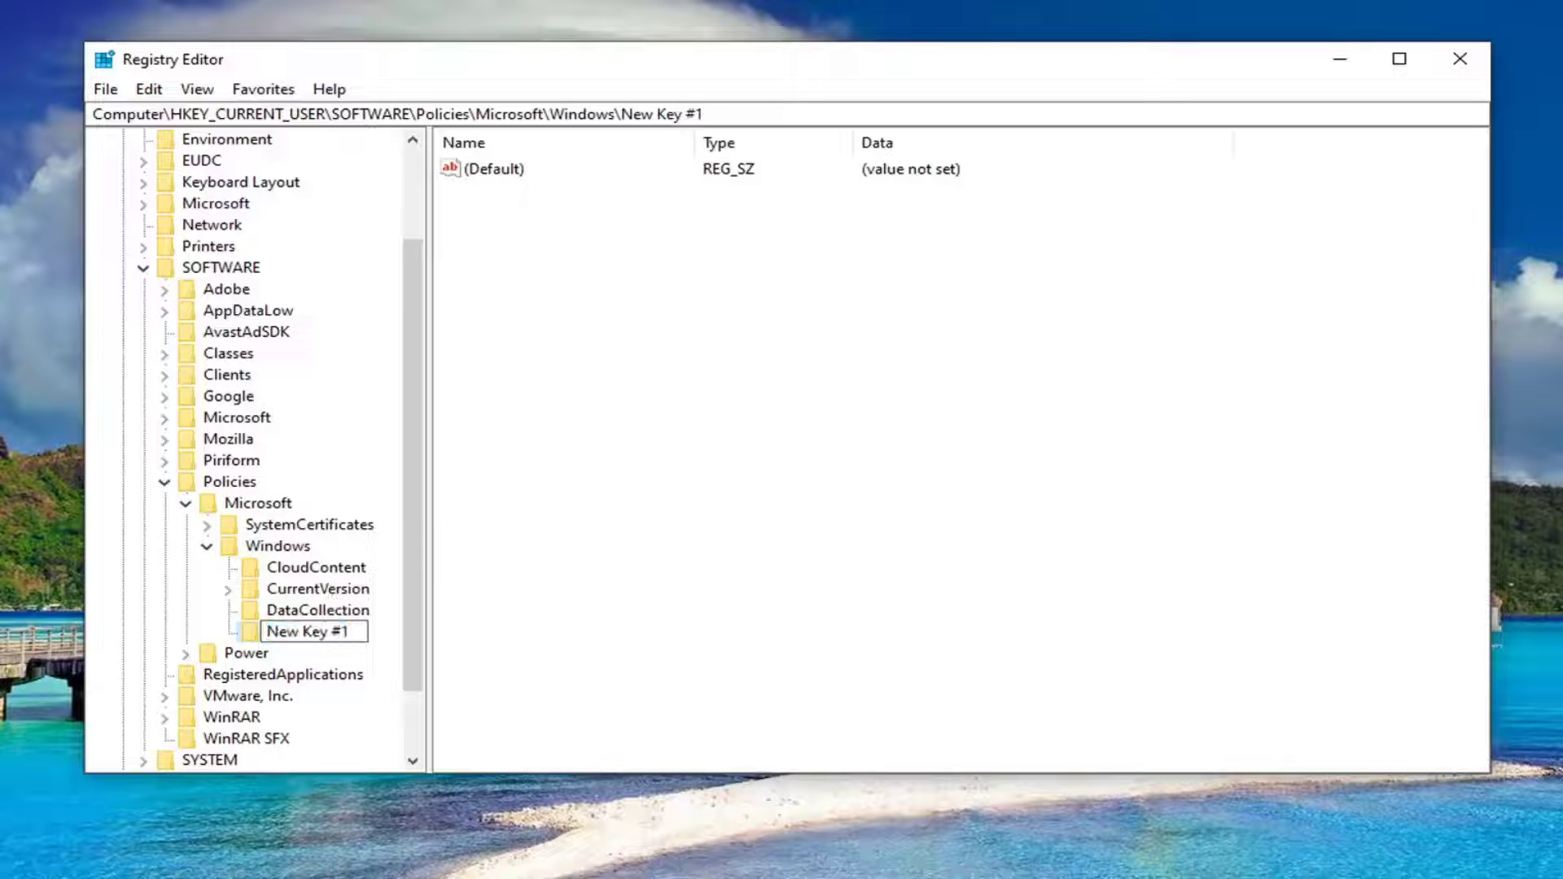
text(Exp)
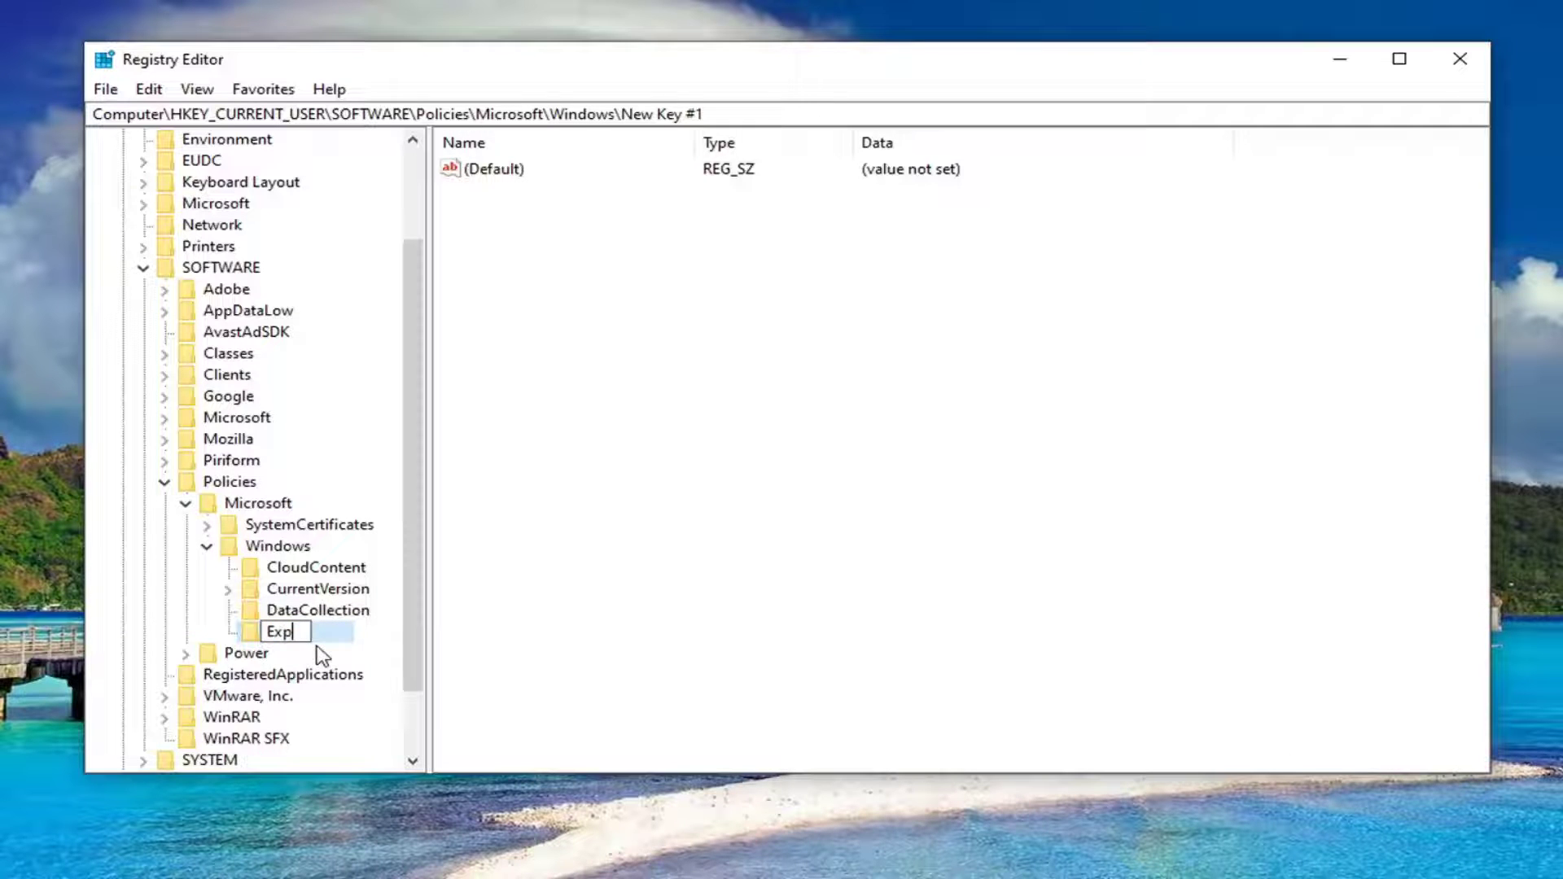
text(lorer)
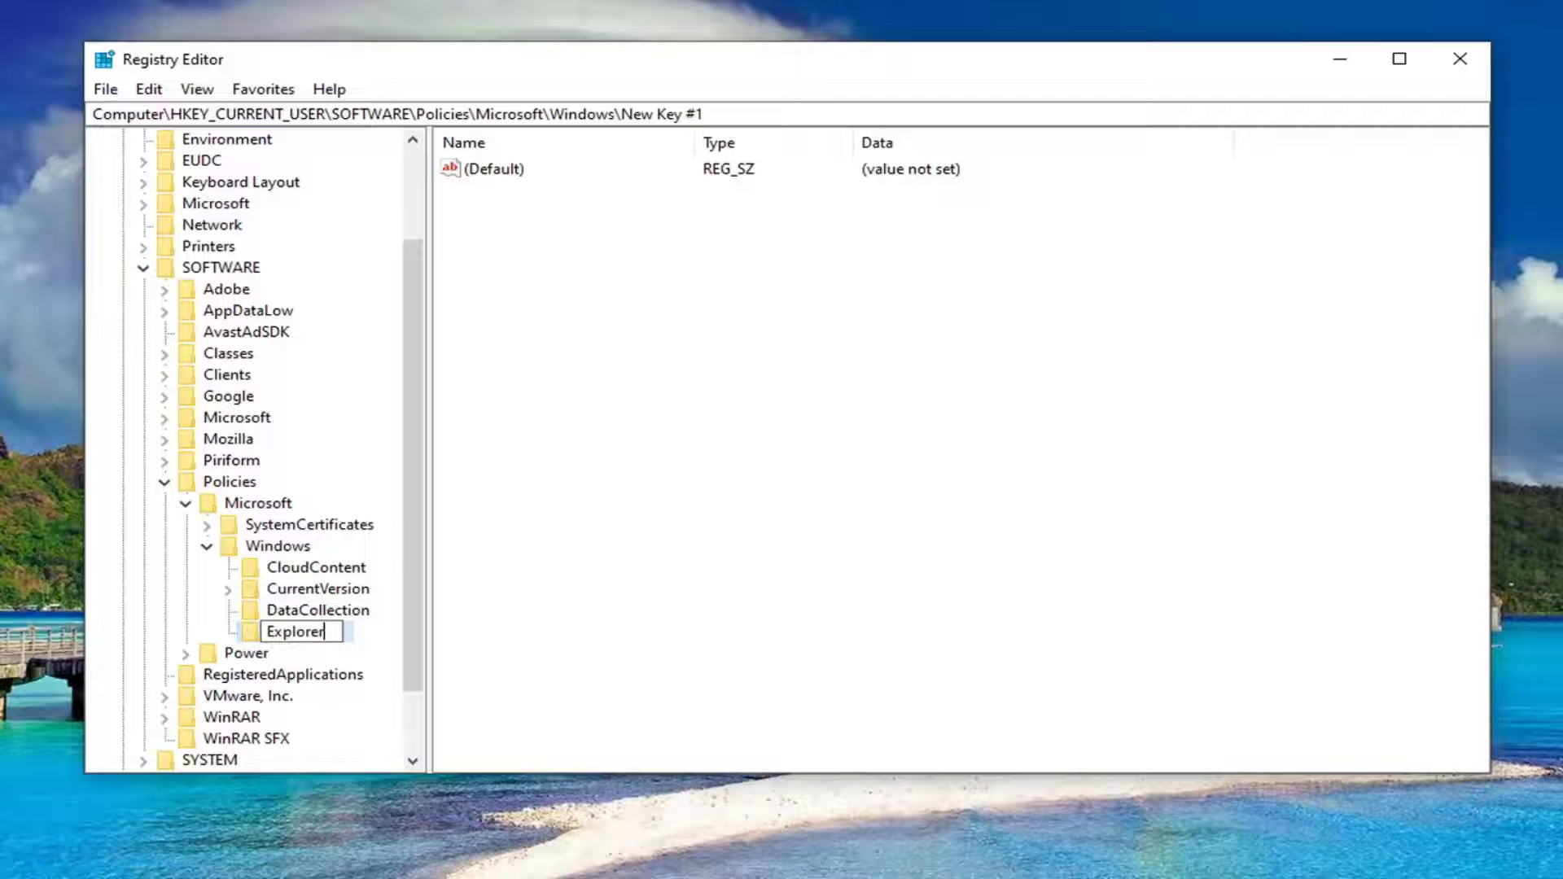
Add a DWORD (32-bit) value named 'NoUninstallFromStart' to the Explorer key
right_click(564, 242)
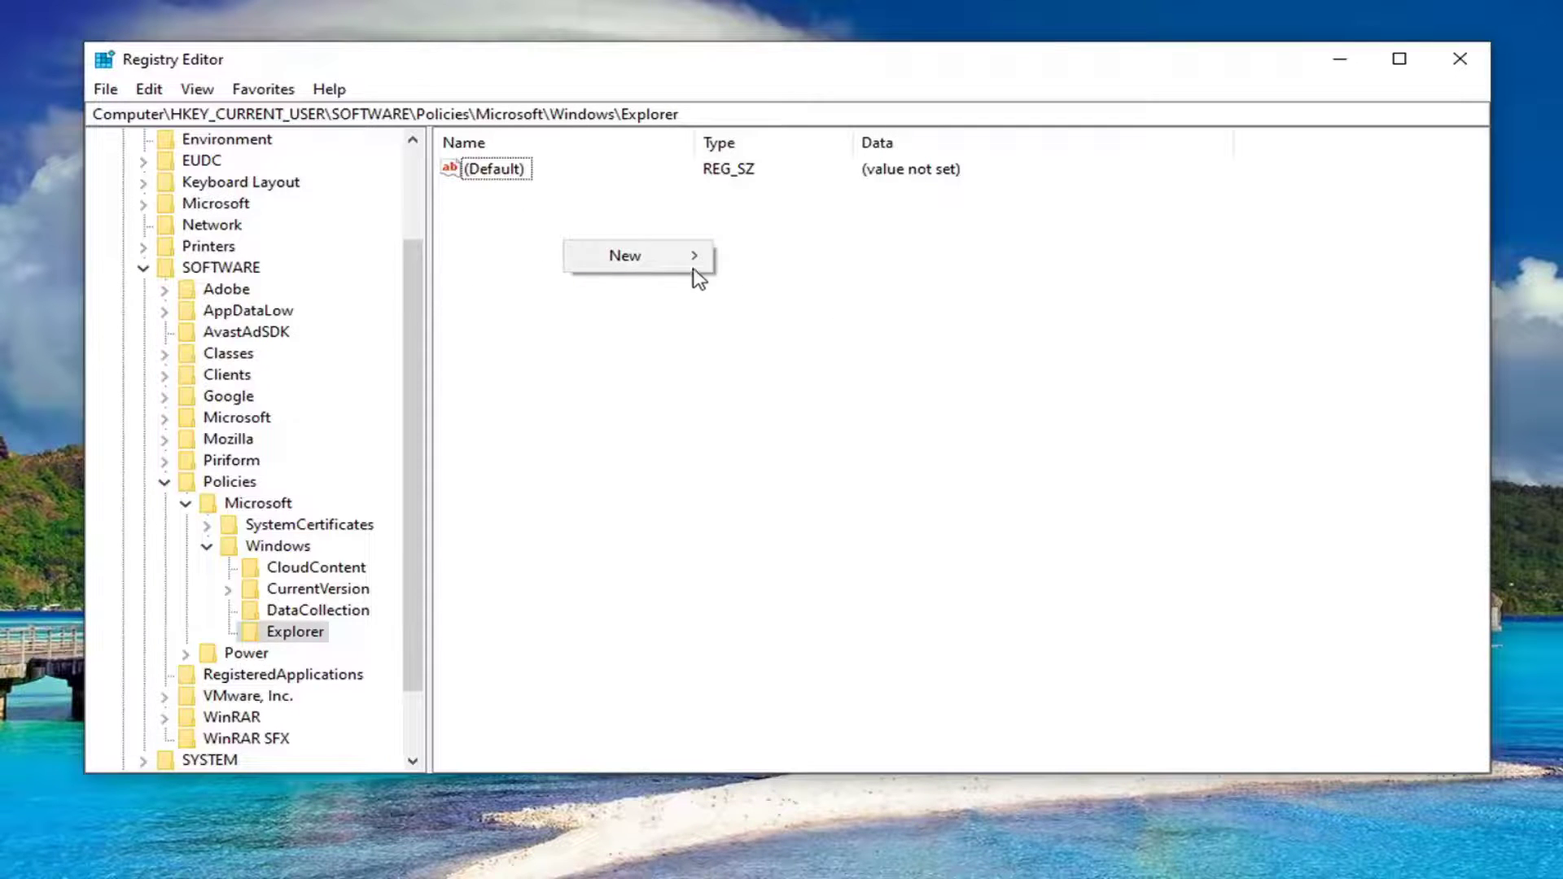
mouse_move(673, 269)
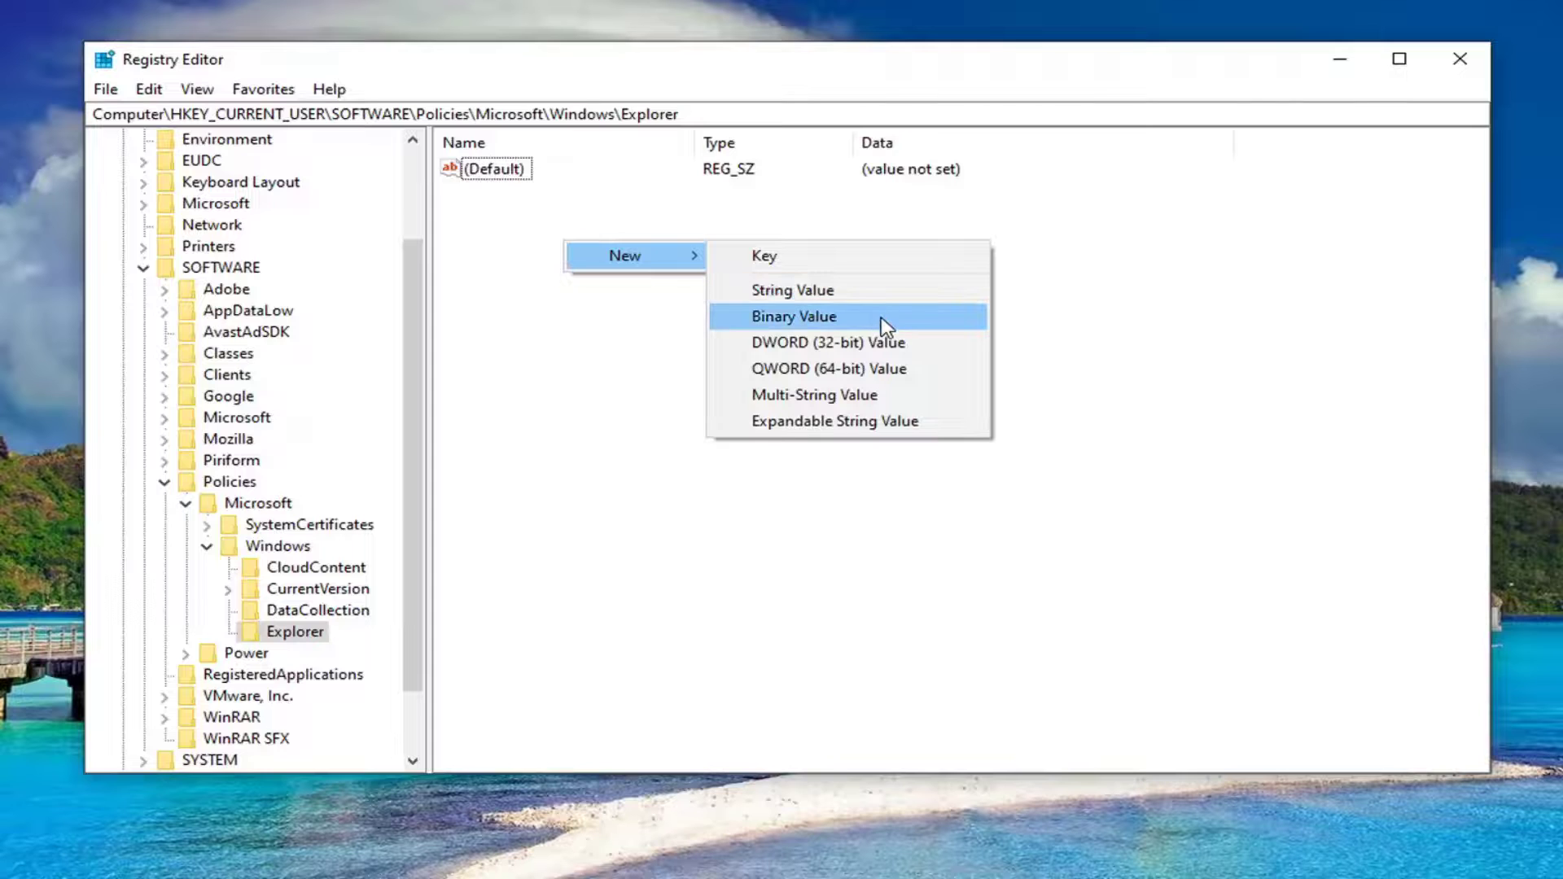
click(829, 345)
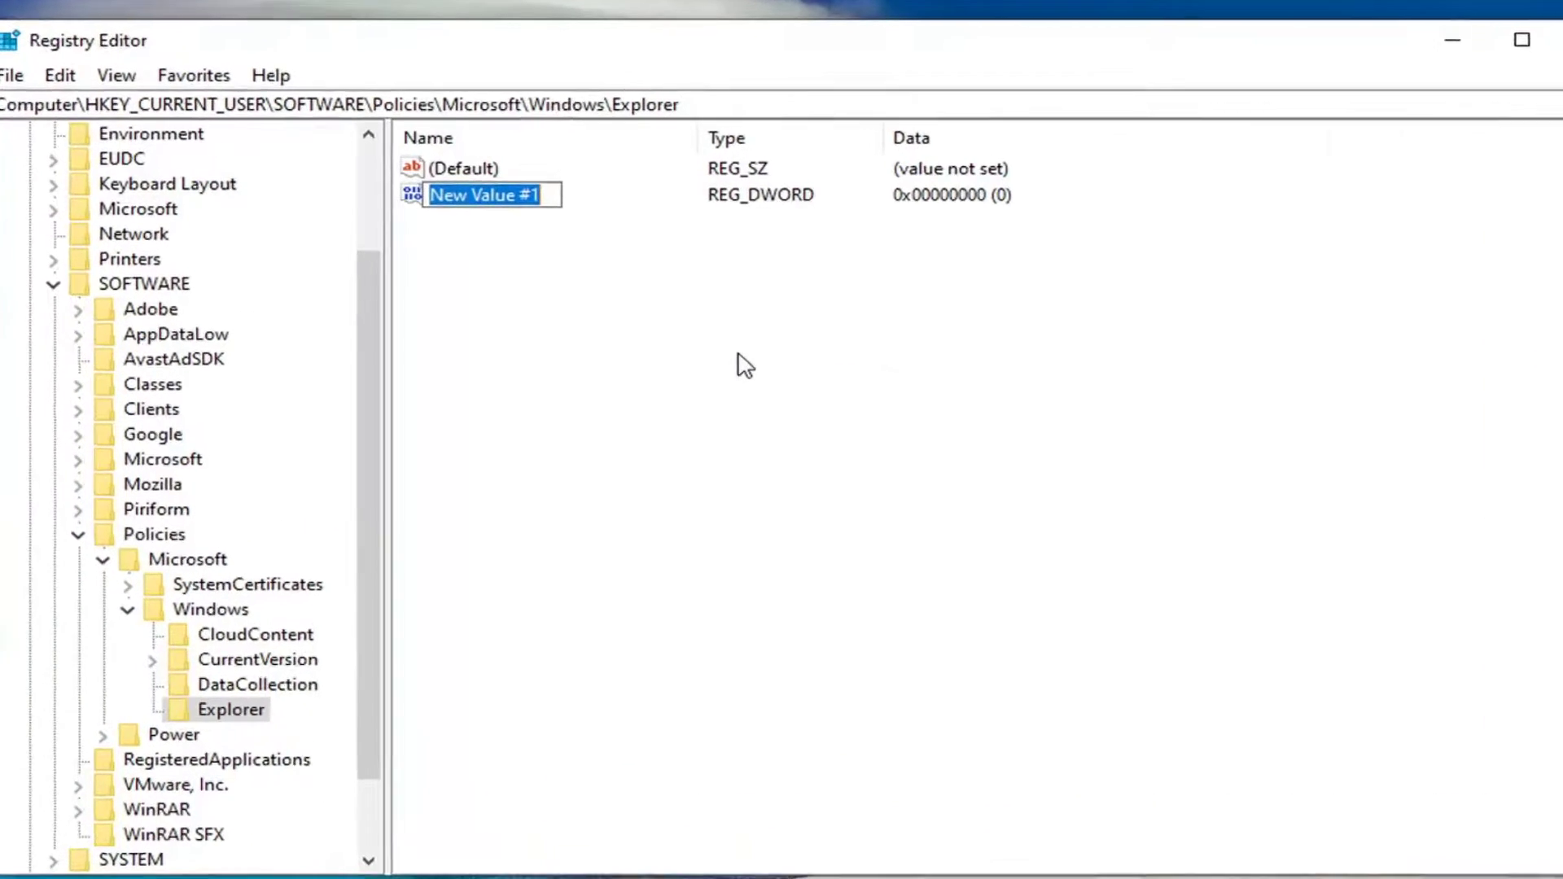
text(NoUninst)
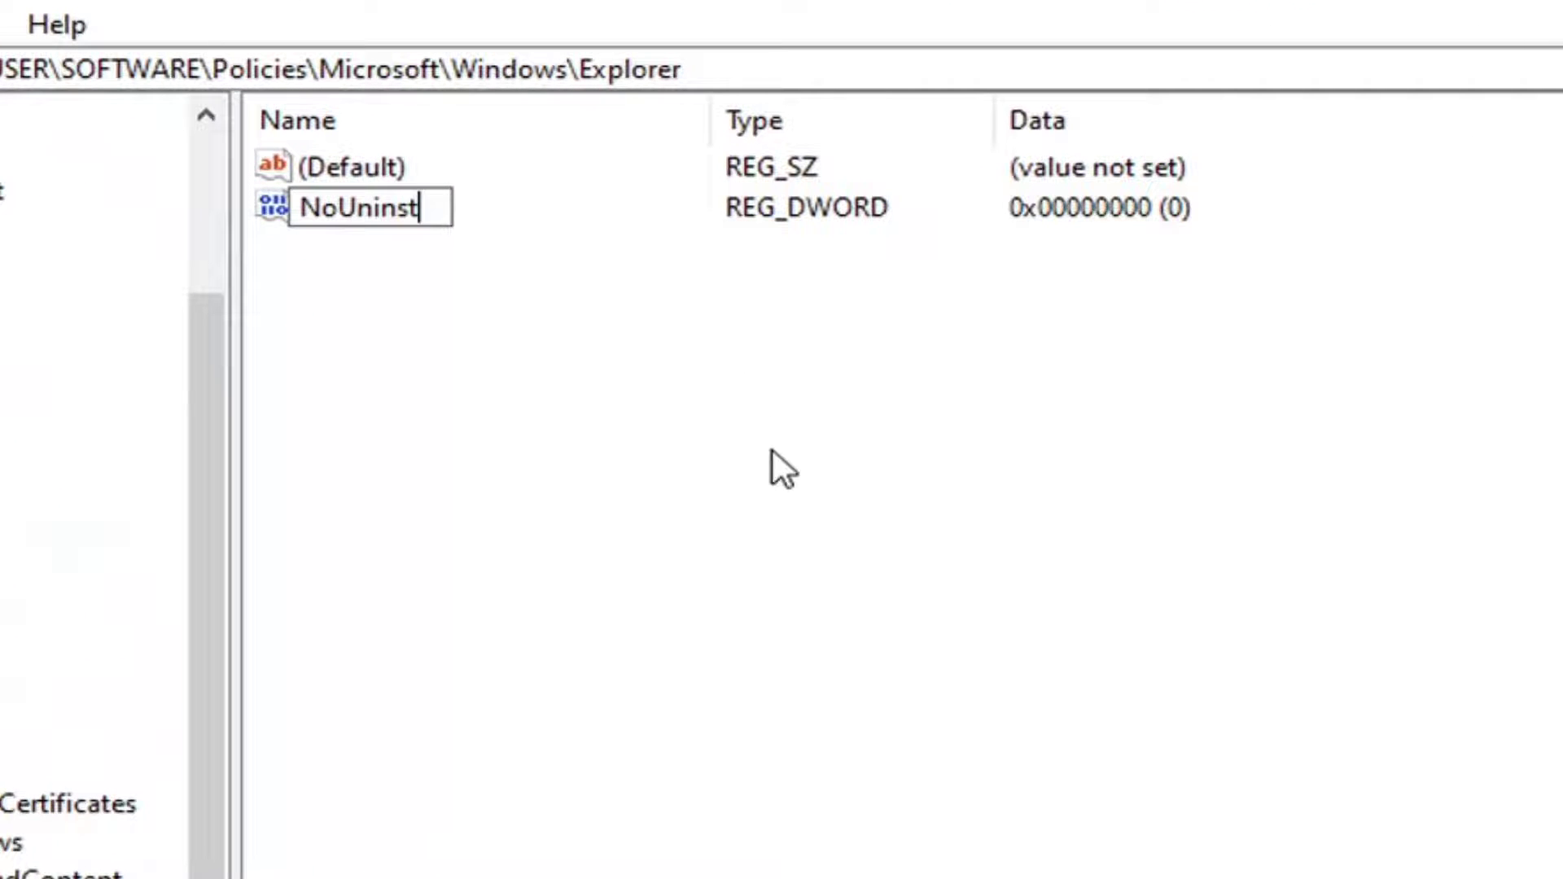
text(allFromStart)
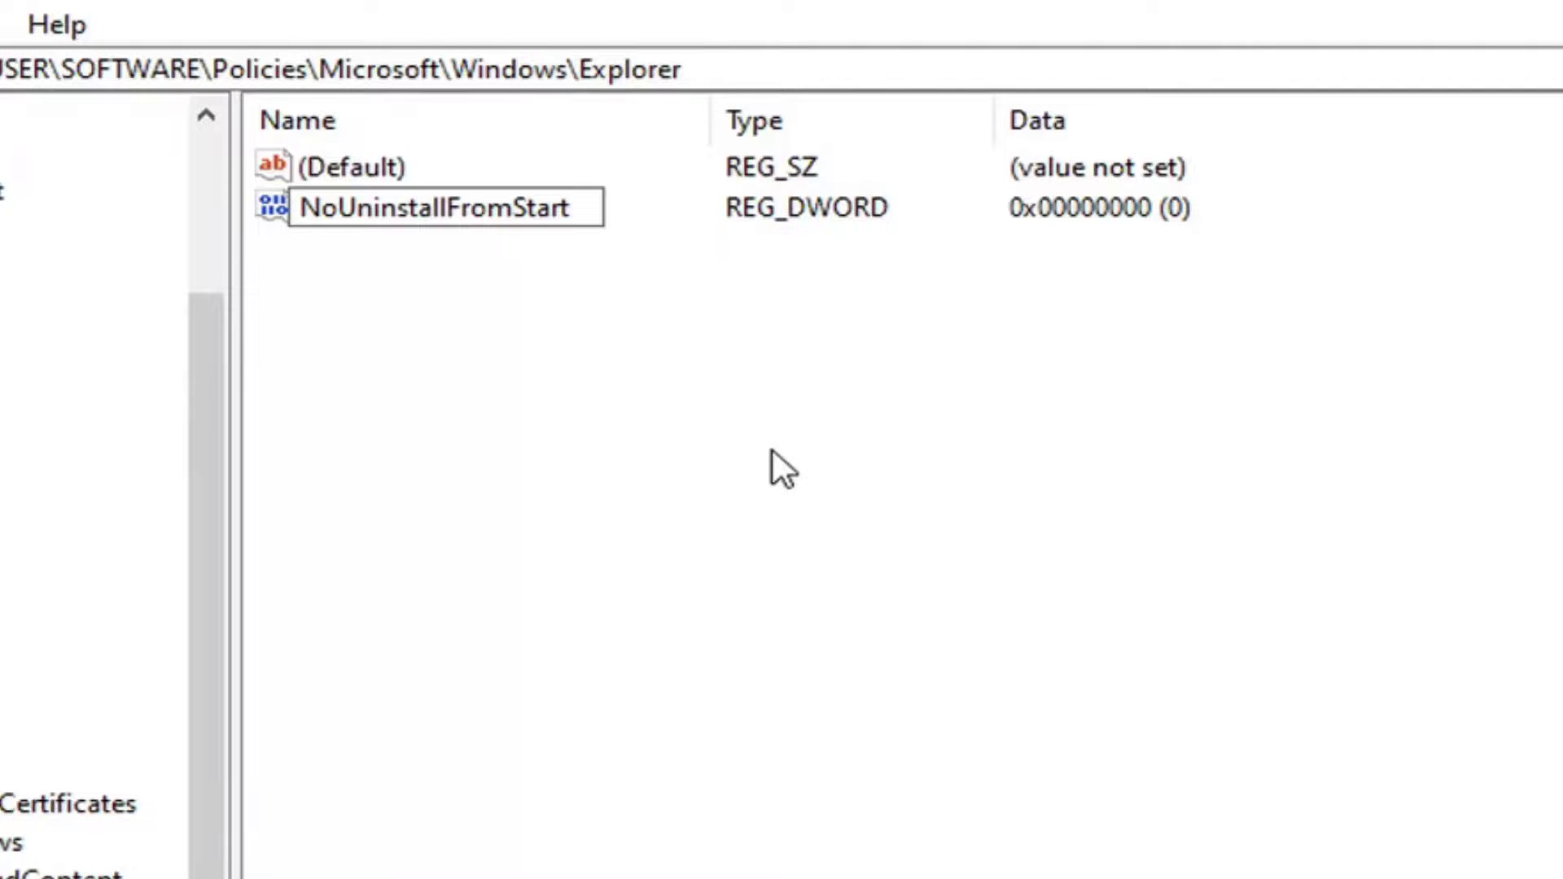
key(Return)
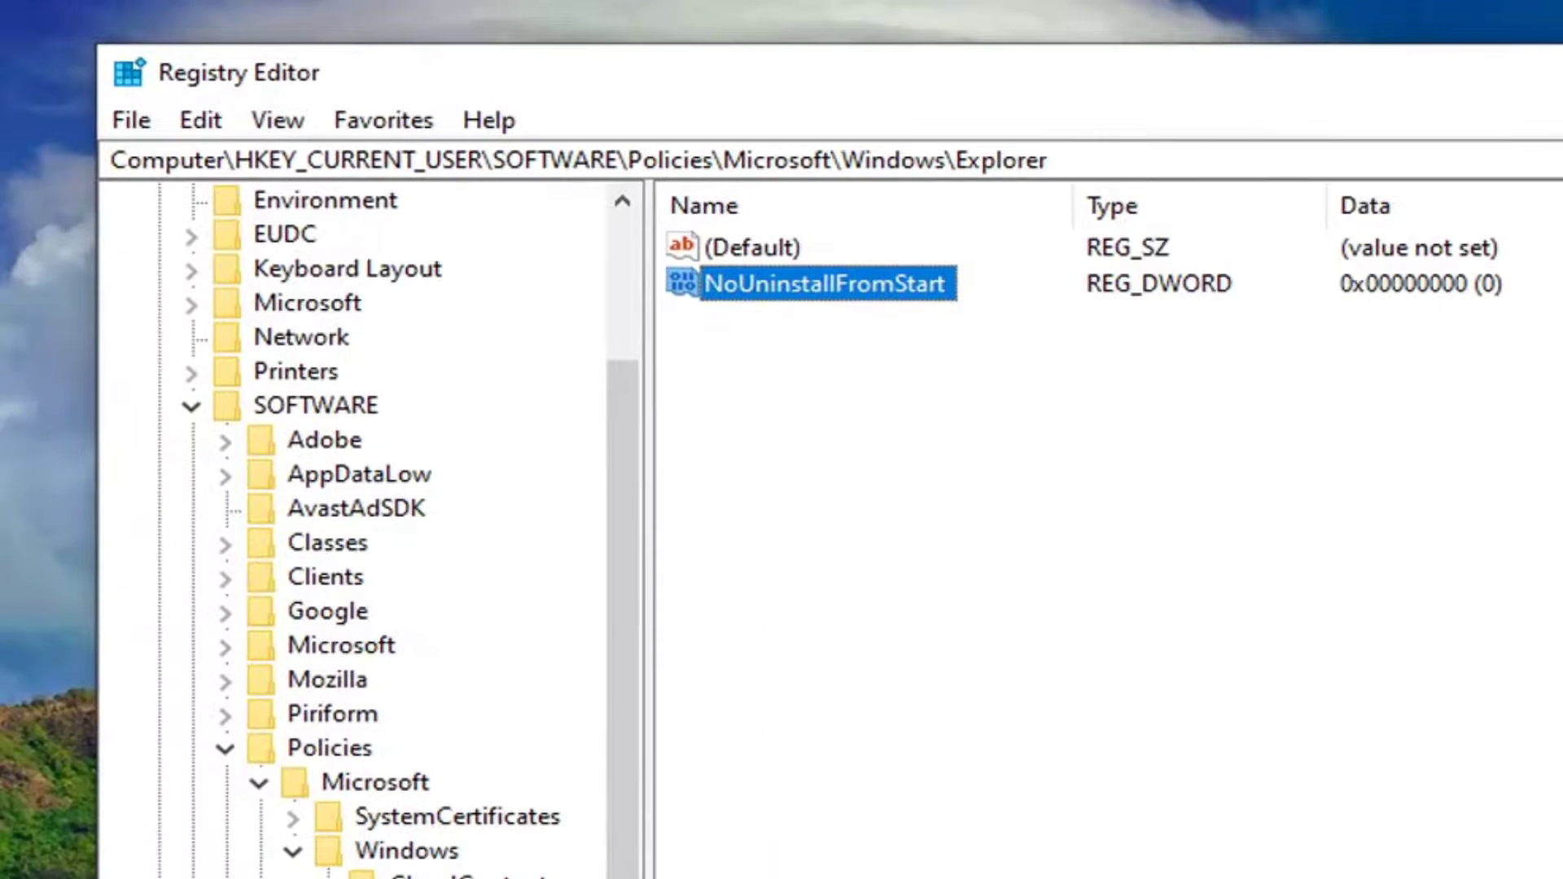
Set NoUninstallFromStart's value data to 1
double_click(868, 286)
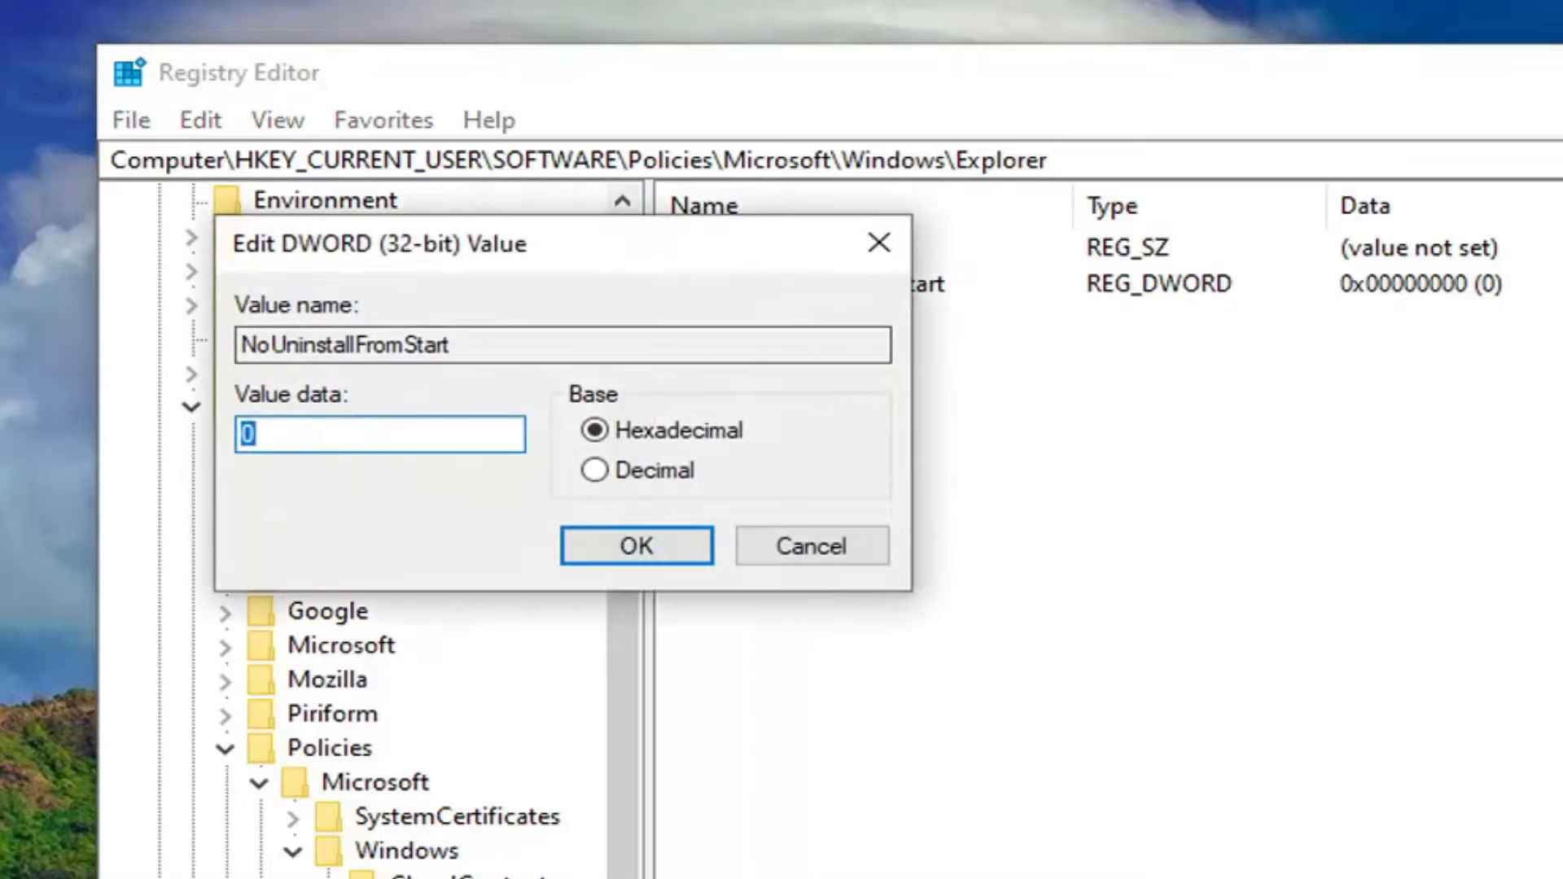
text(1)
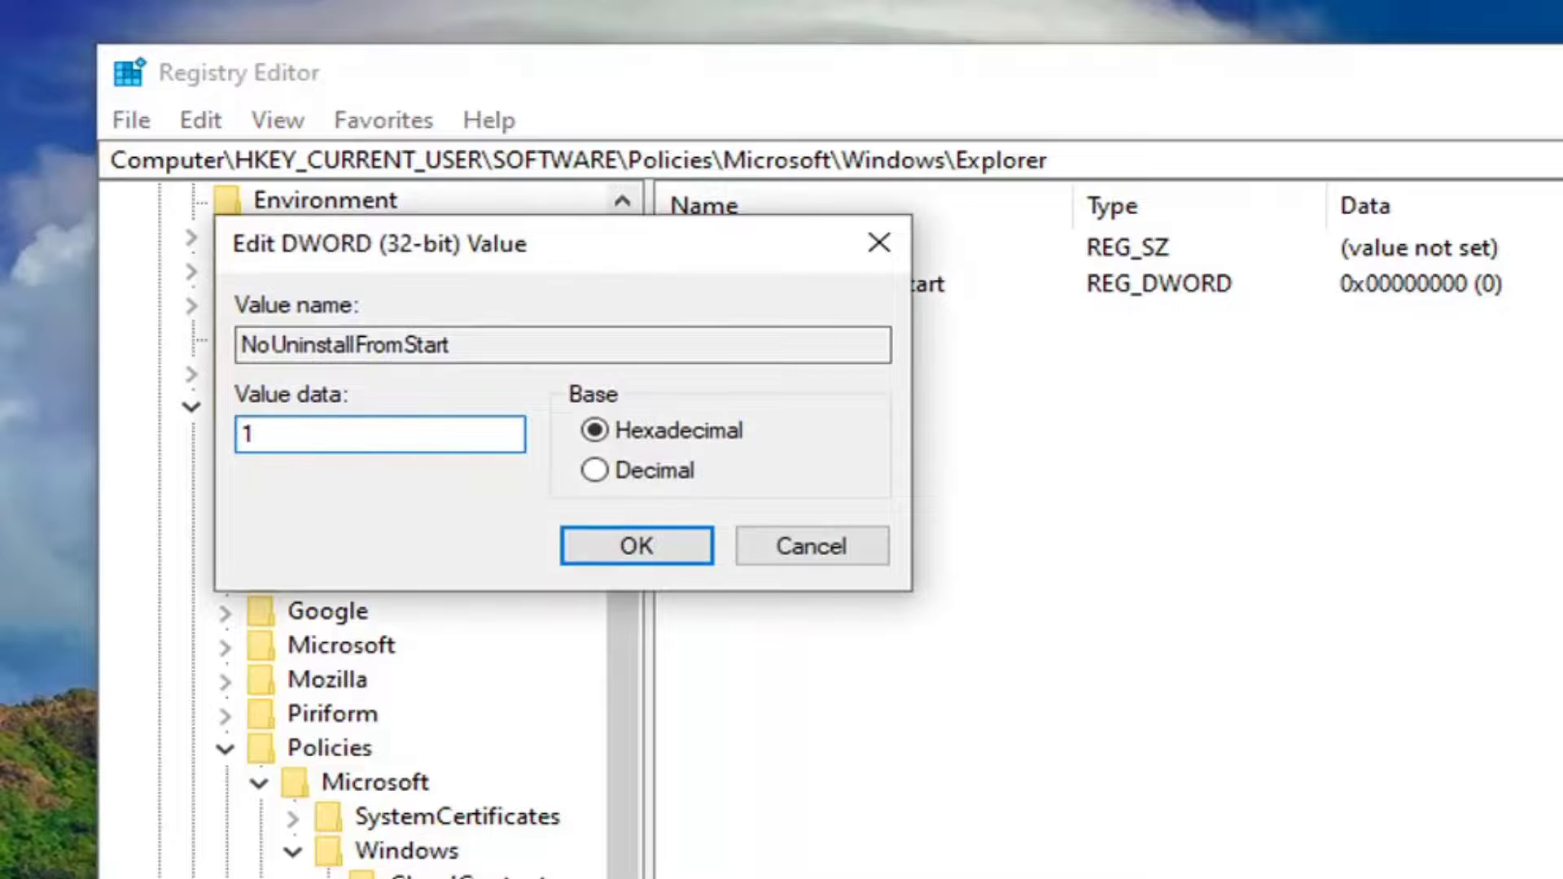
click(647, 541)
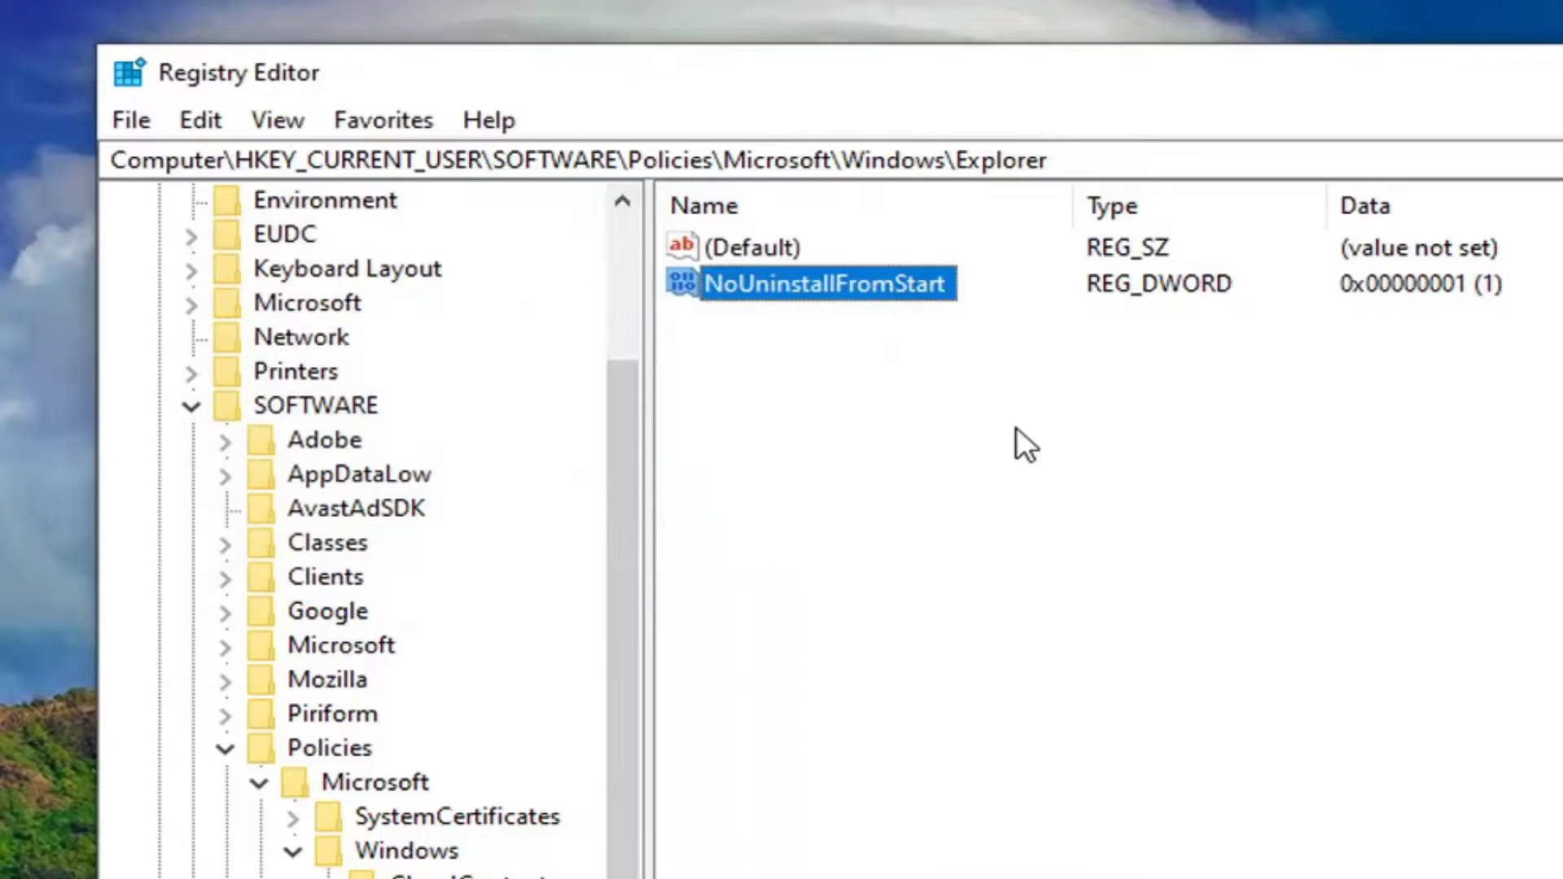
Collapse Windows, Microsoft, Policies, SOFTWARE and HKEY_CURRENT_USER, then select the Computer root
right_click(786, 283)
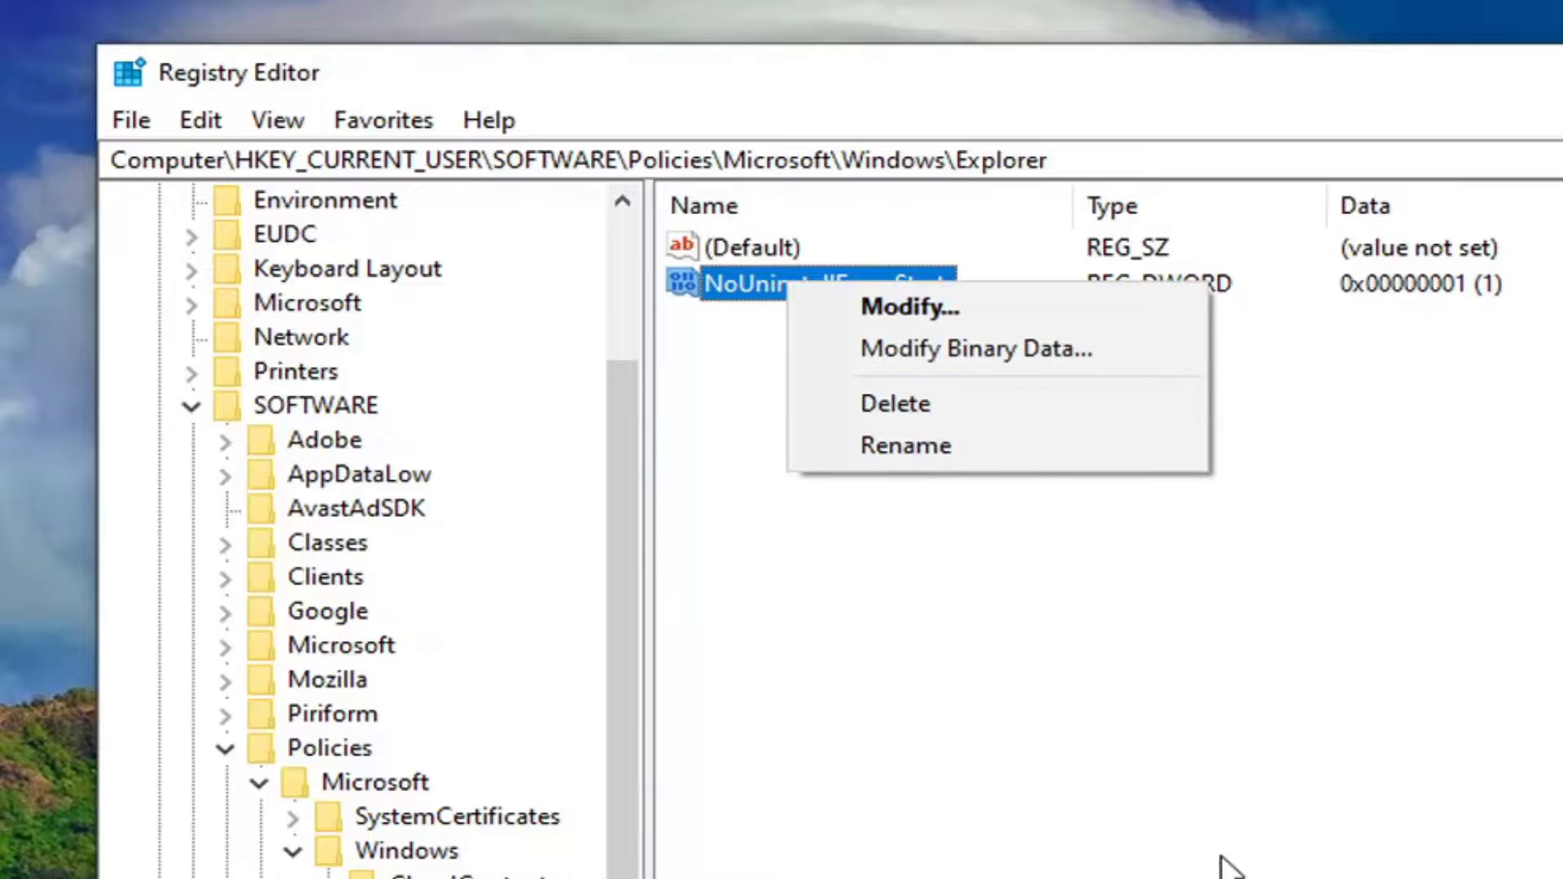
click(845, 854)
click(291, 850)
click(258, 781)
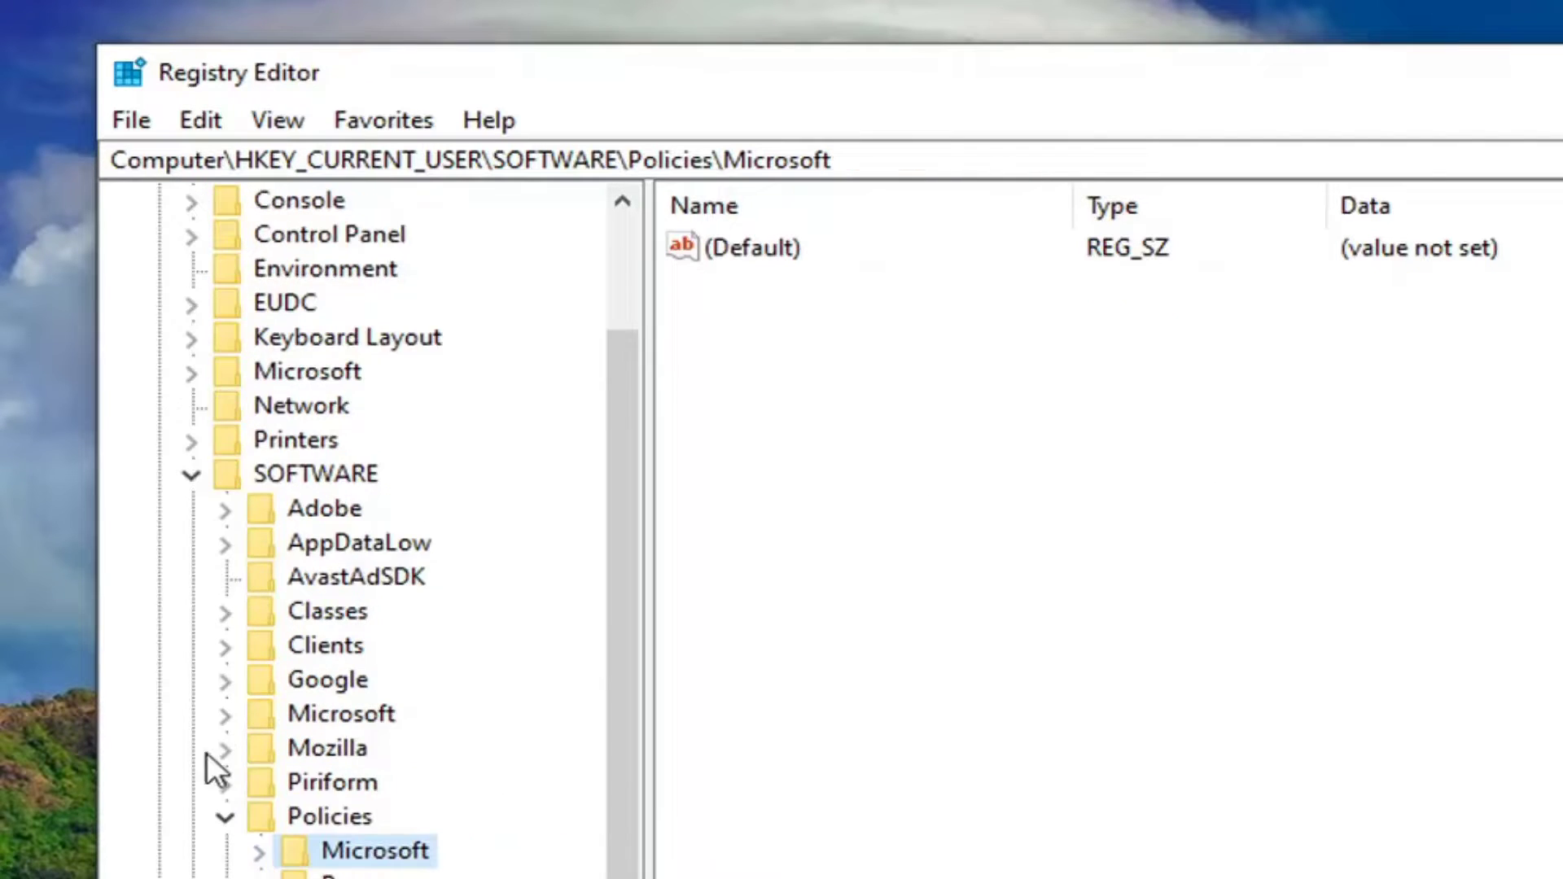
click(221, 814)
click(192, 540)
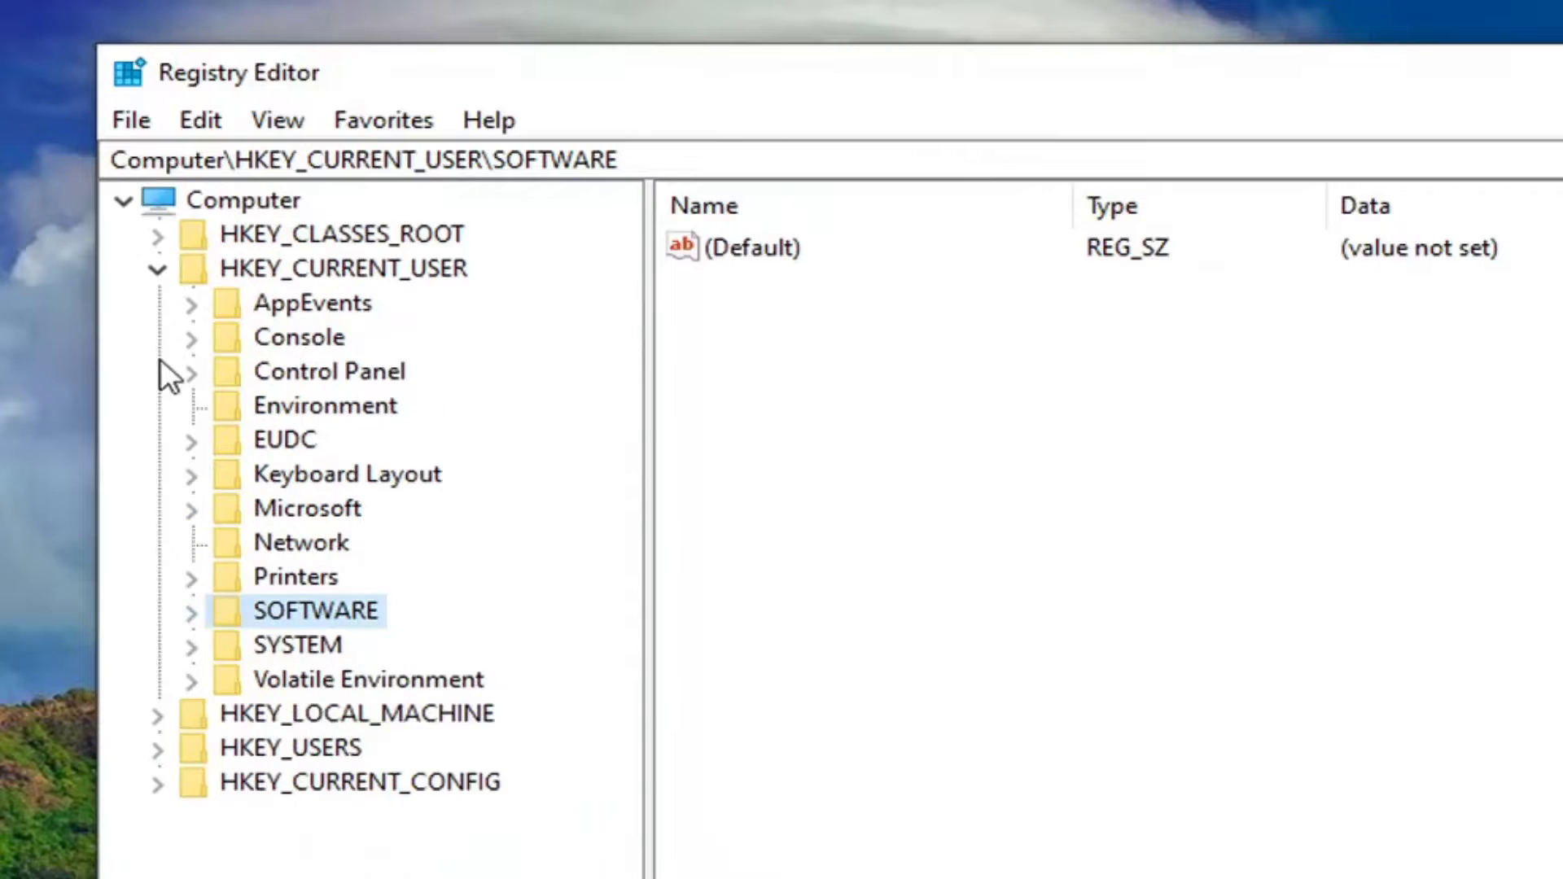
click(158, 269)
click(261, 202)
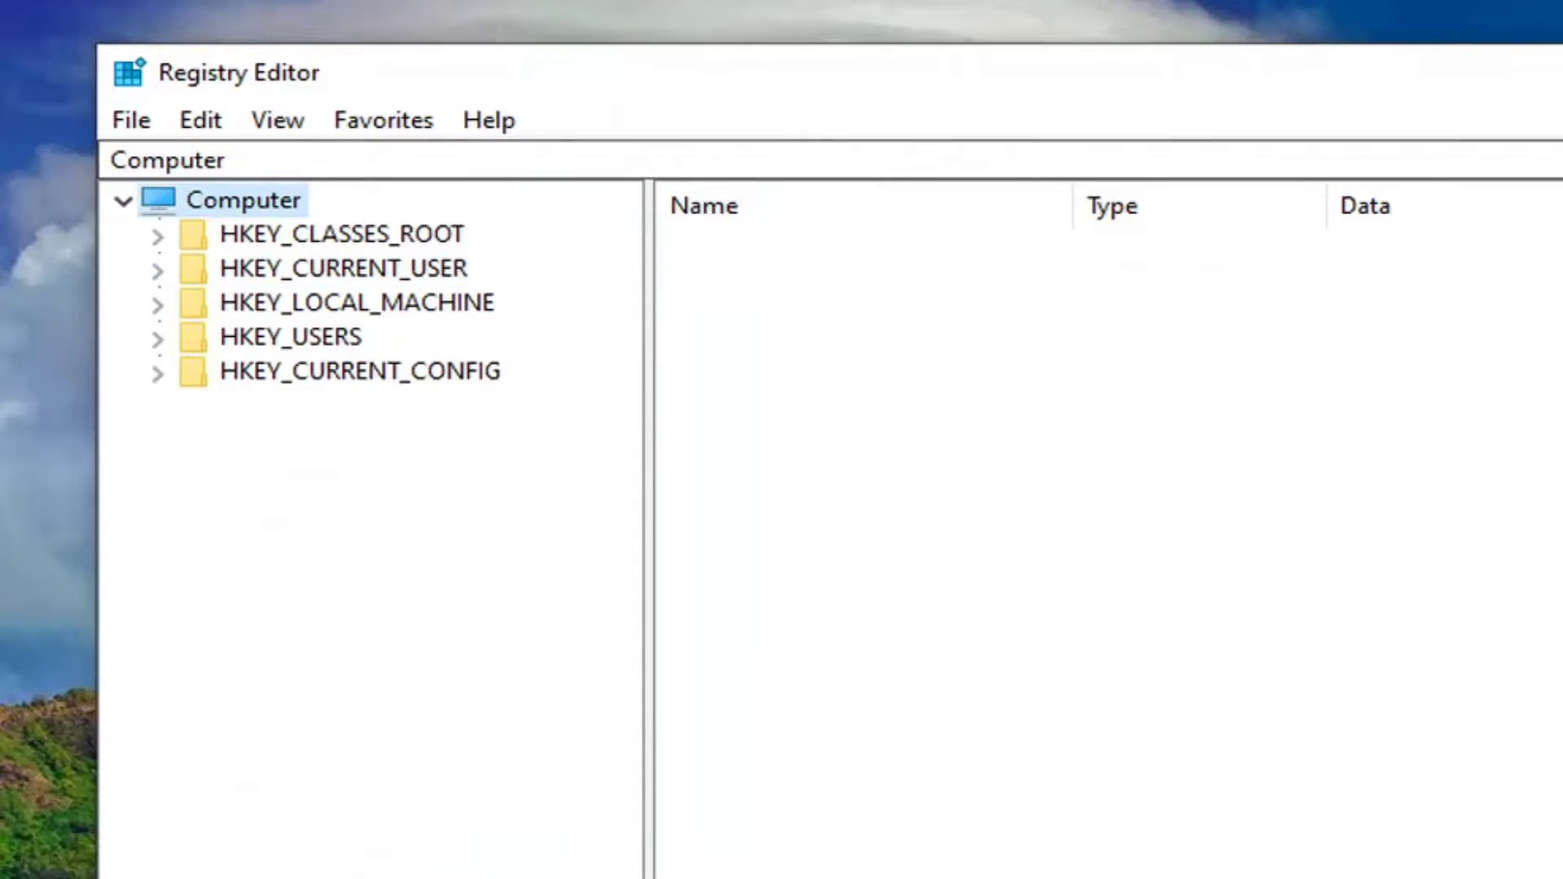